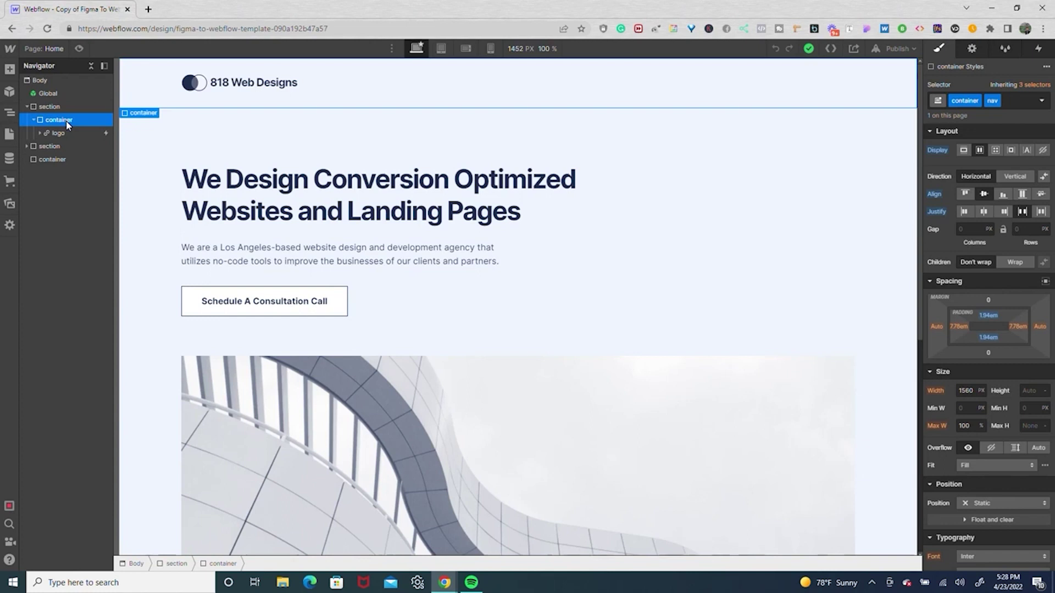
- Insert a Div Block into the nav container and give it the class menu-wrapper
key("ctrl+e")
type("d")
left_click(406, 138)
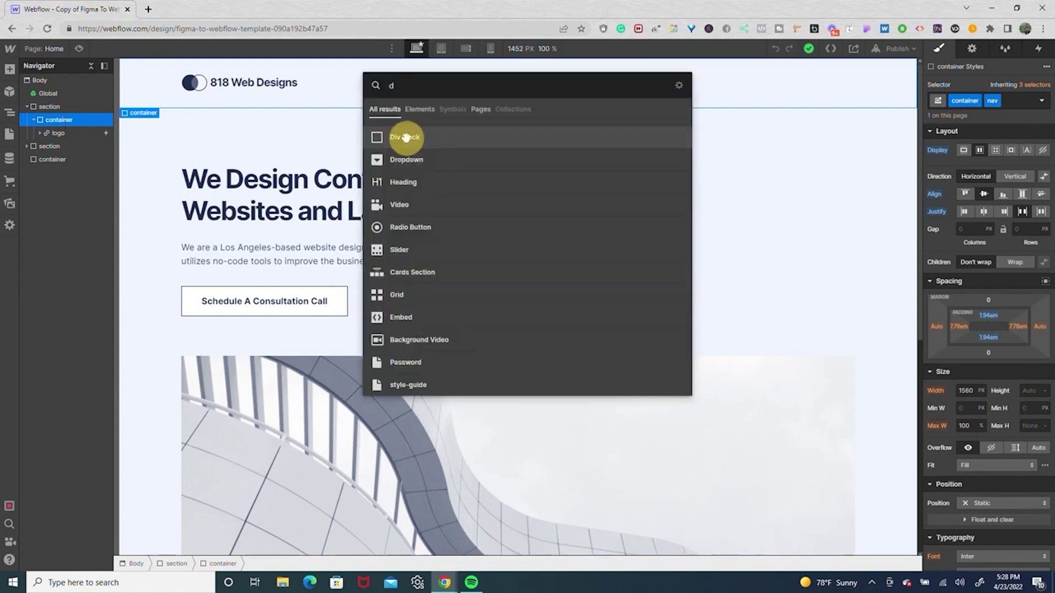
key("ctrl+Return")
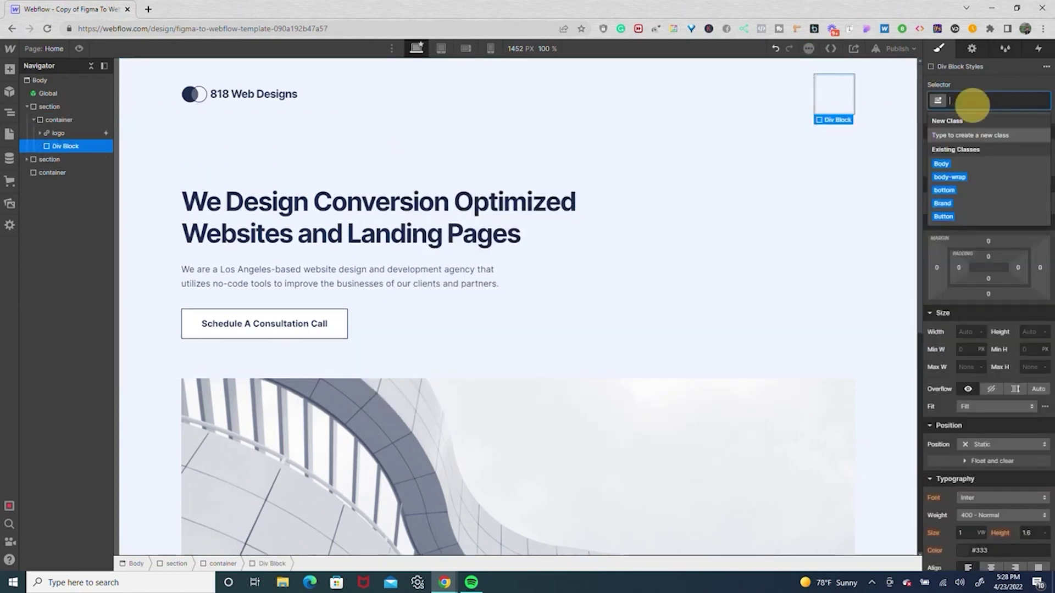
type("menu")
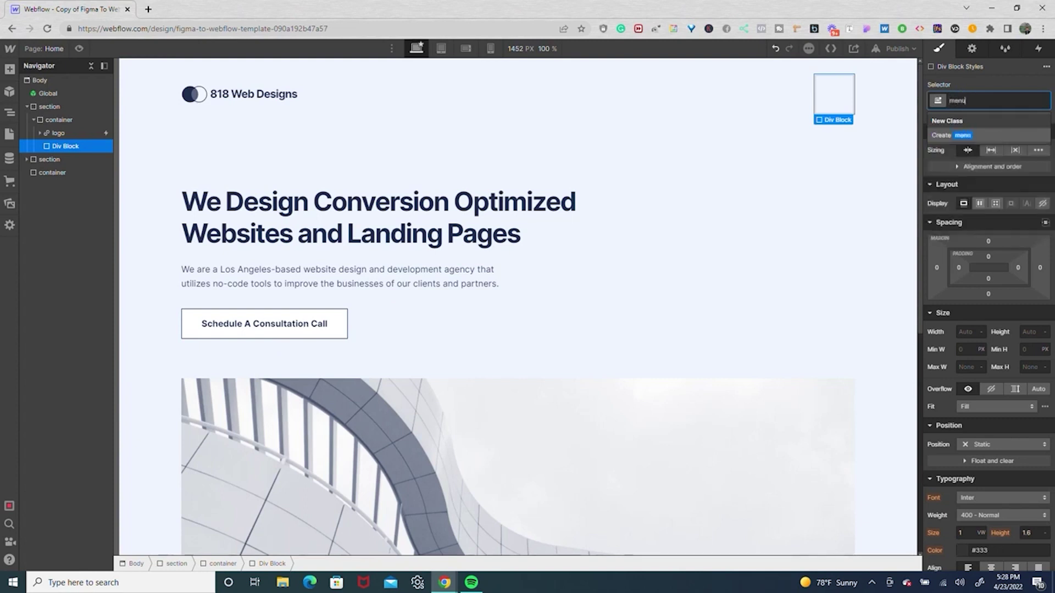
type("-wrapper")
key("Return")
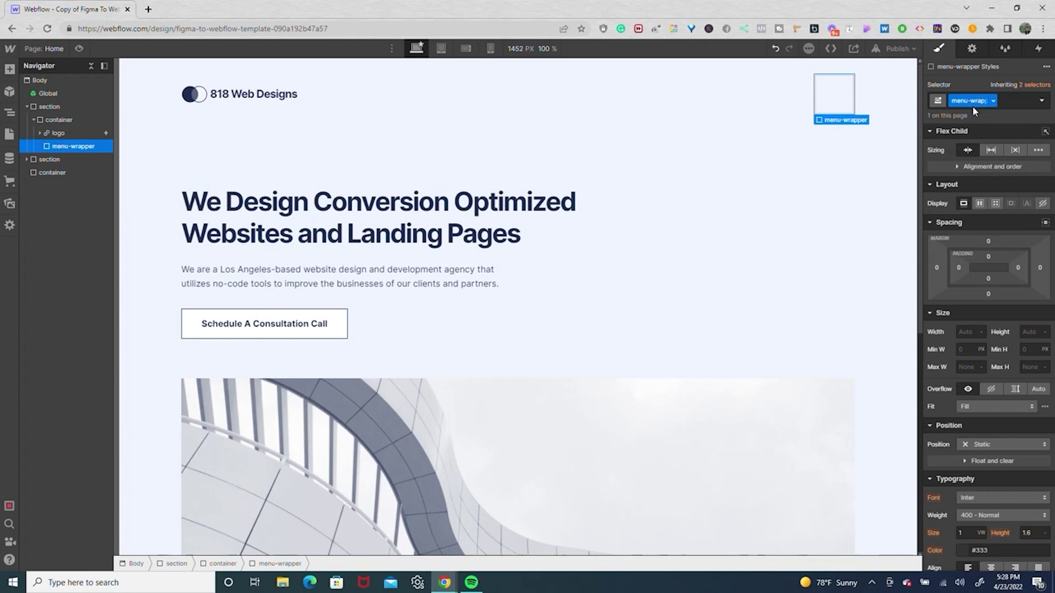
- Make menu-wrapper a vertical flex box with Align and Justify both centred
left_click(979, 204)
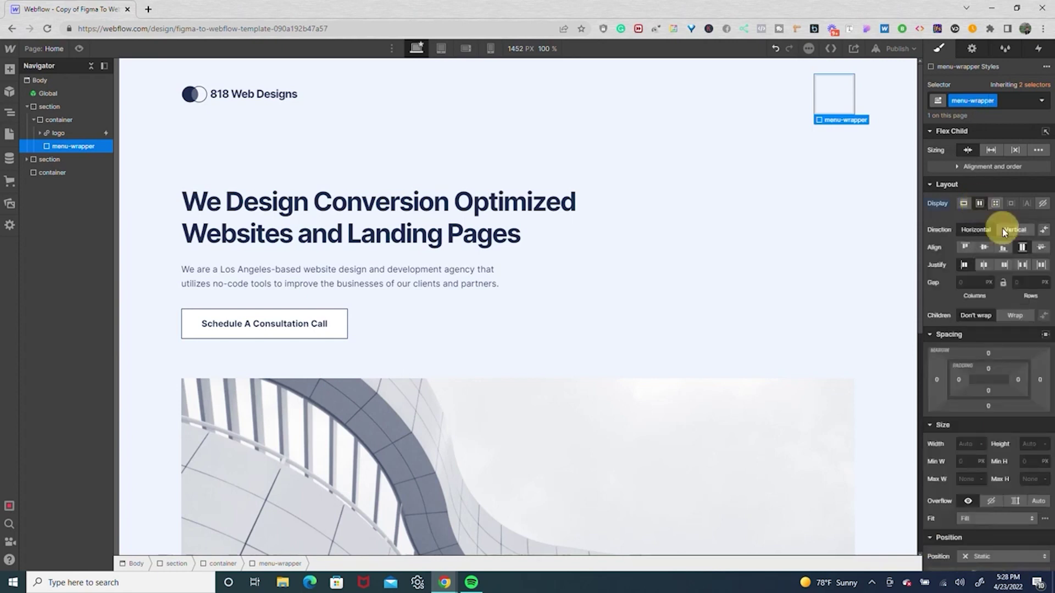
left_click(1002, 229)
left_click(985, 248)
left_click(984, 265)
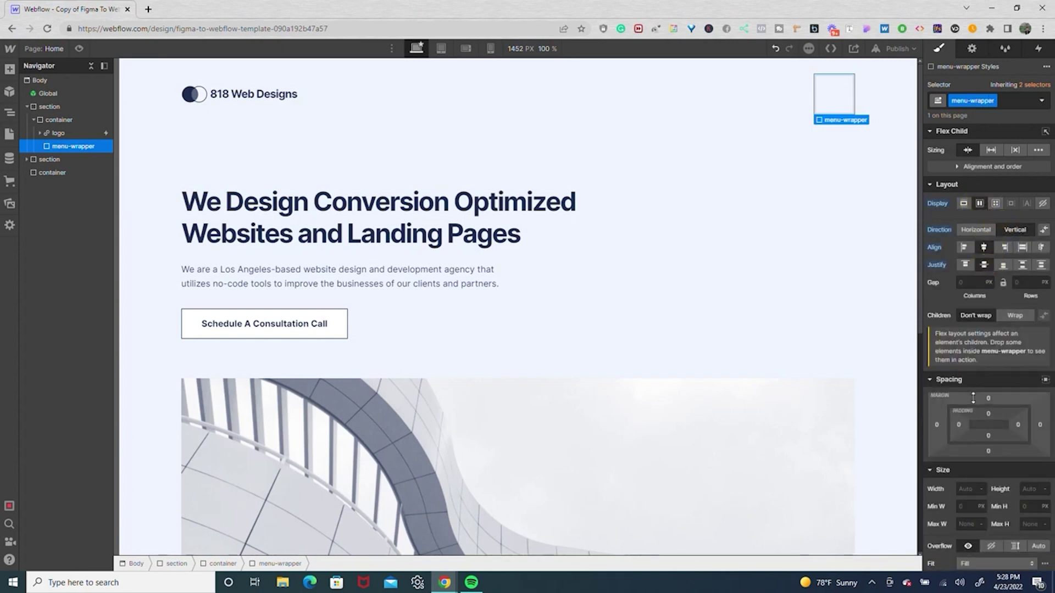
- Size menu-wrapper to 40 wide by 40 high
left_click(969, 489)
type("40")
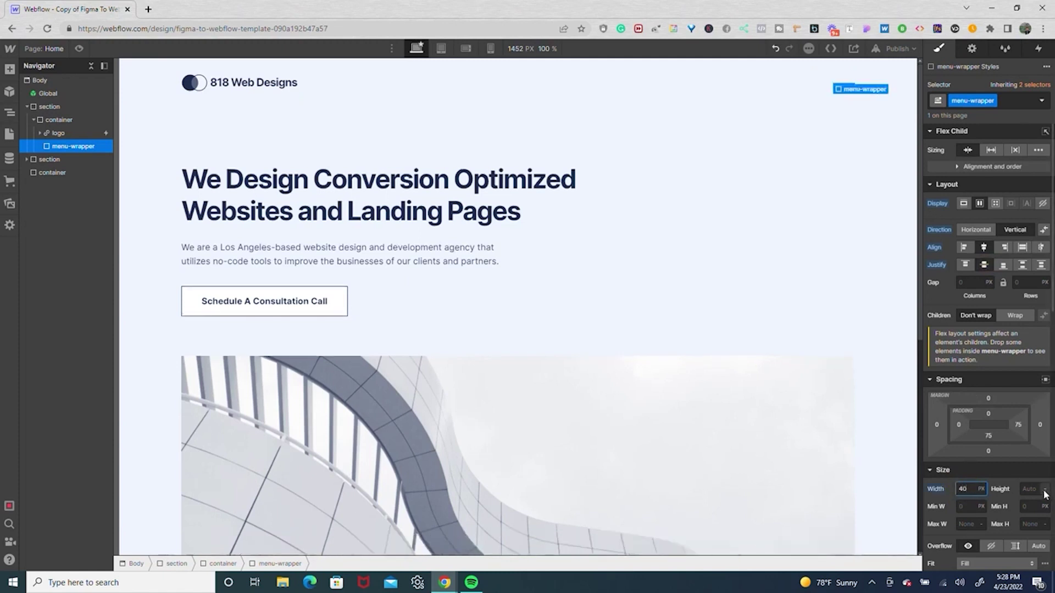
left_click(1032, 489)
type("40")
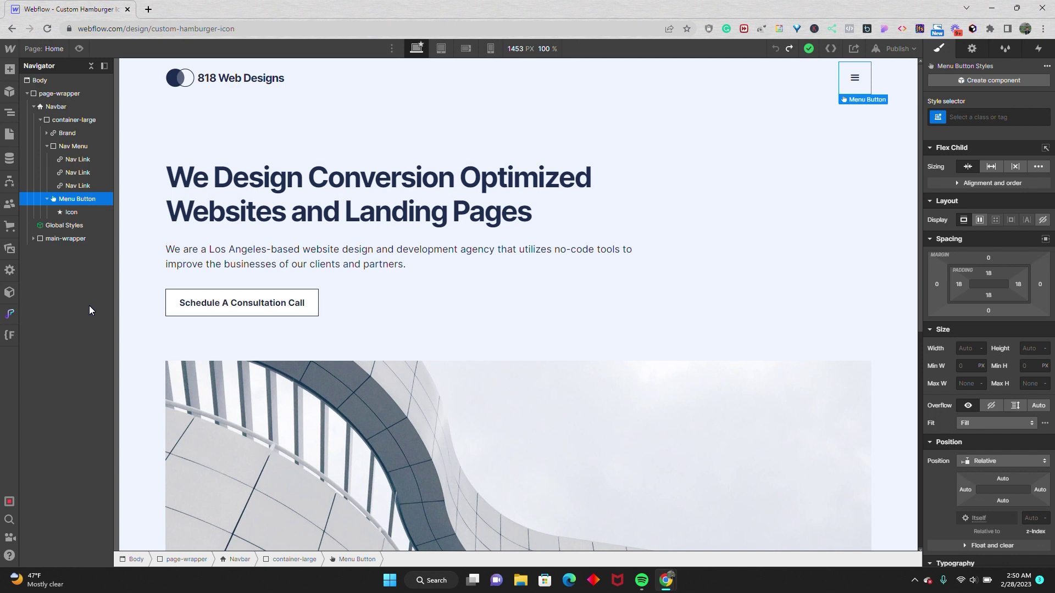
- Delete the default Icon from the Menu Button, leaving the button selected and empty
left_click(89, 310)
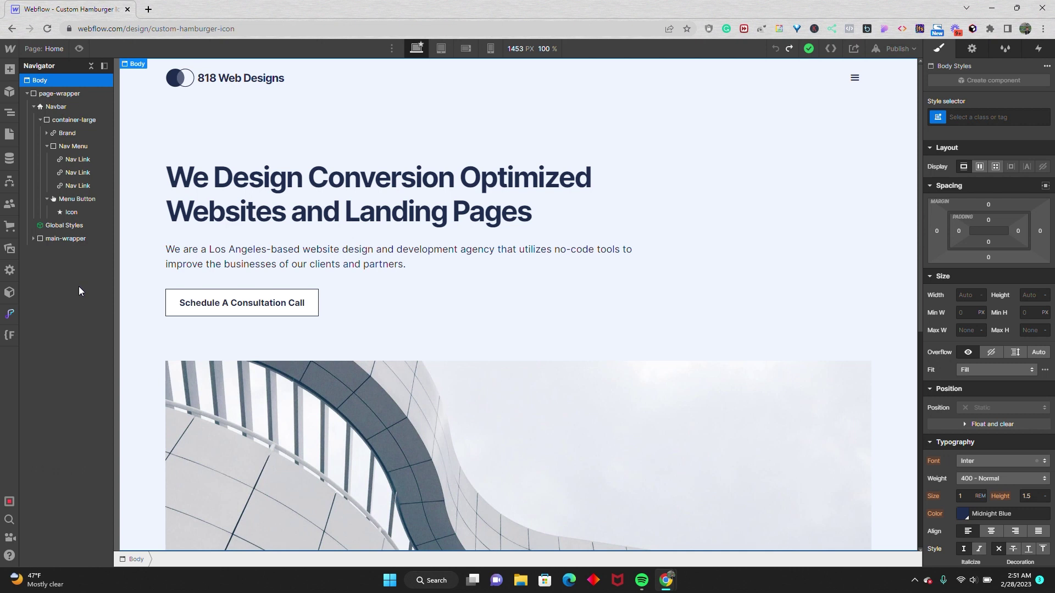
left_click(78, 199)
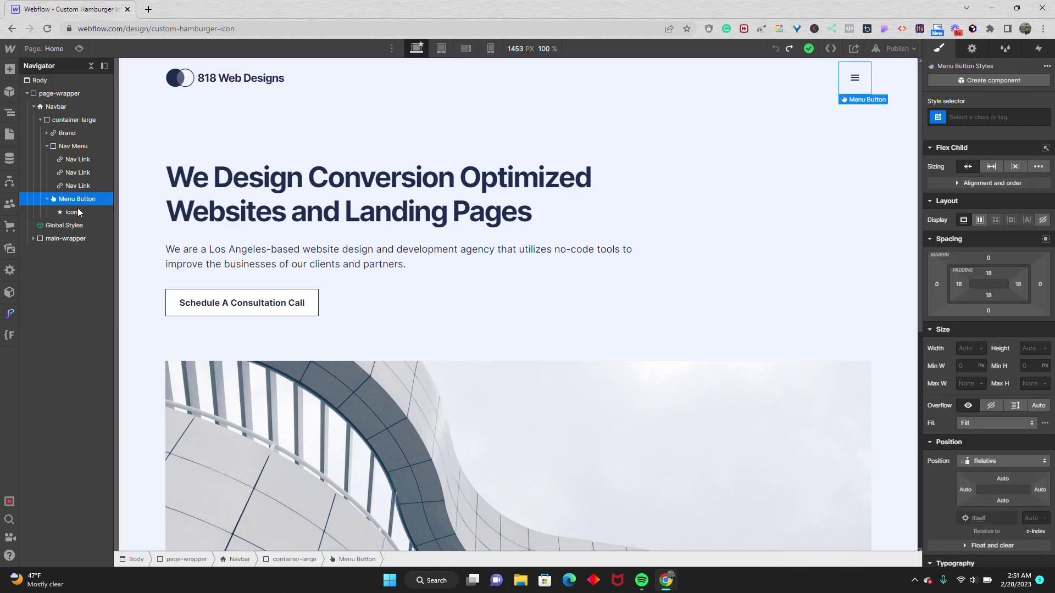
left_click(77, 212)
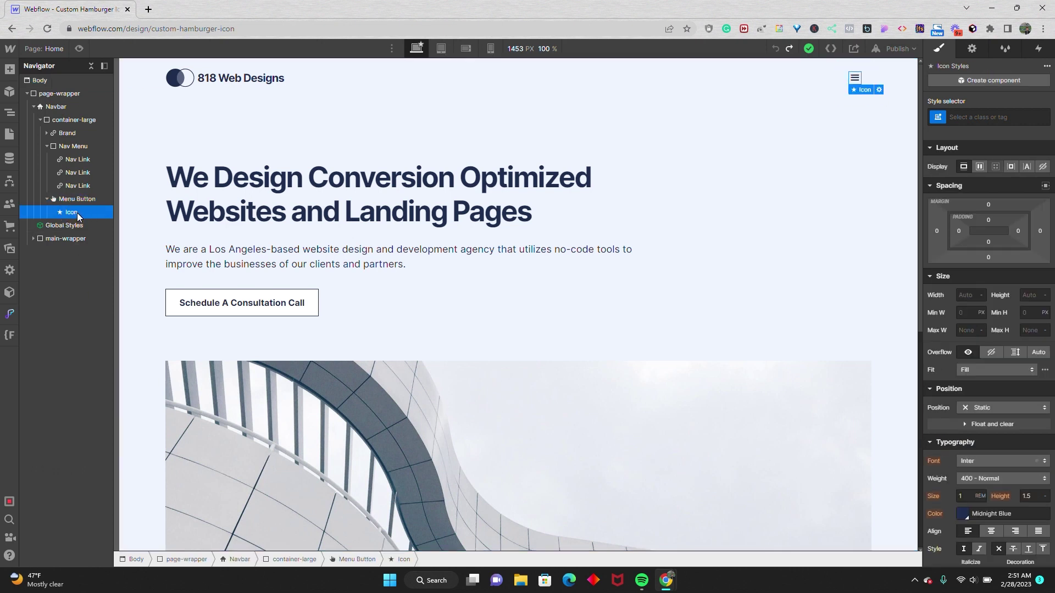
key("Delete")
left_click(74, 199)
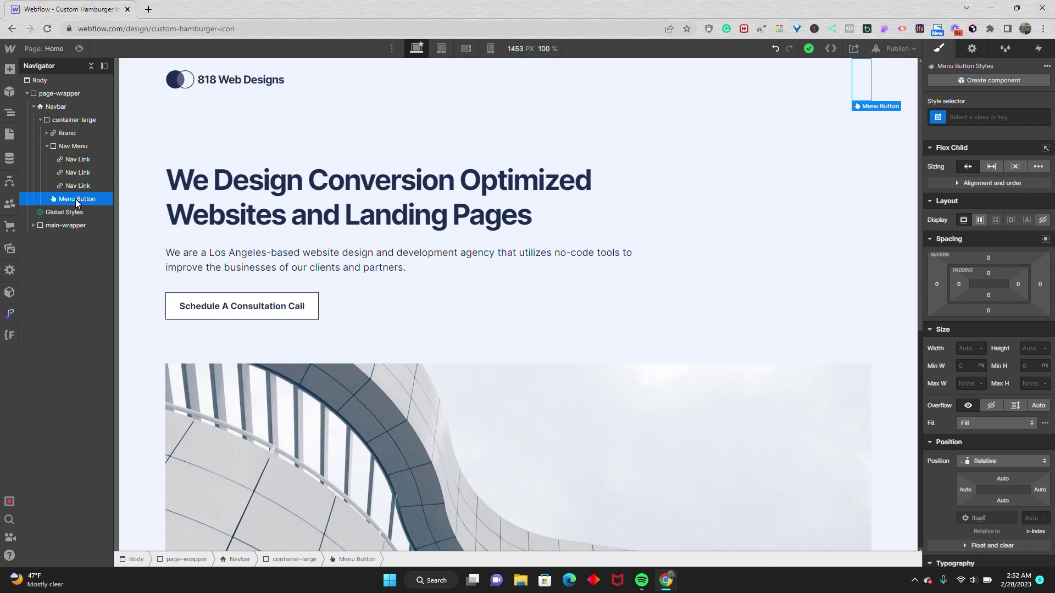
- Insert a Div Block inside the Menu Button and give it the class menu-wrapper
key("ctrl+e")
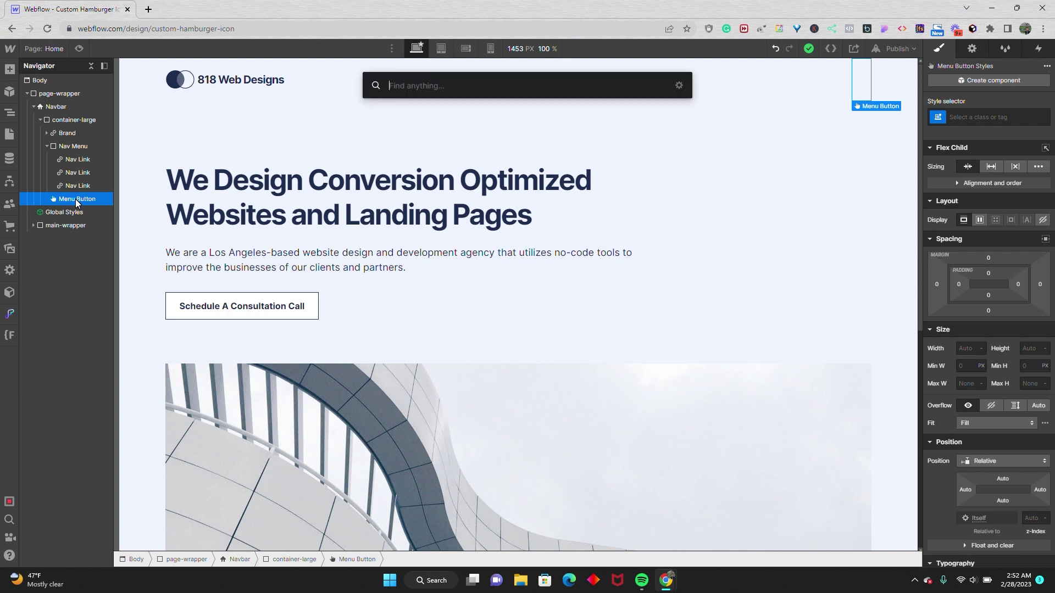
type("d")
left_click(392, 141)
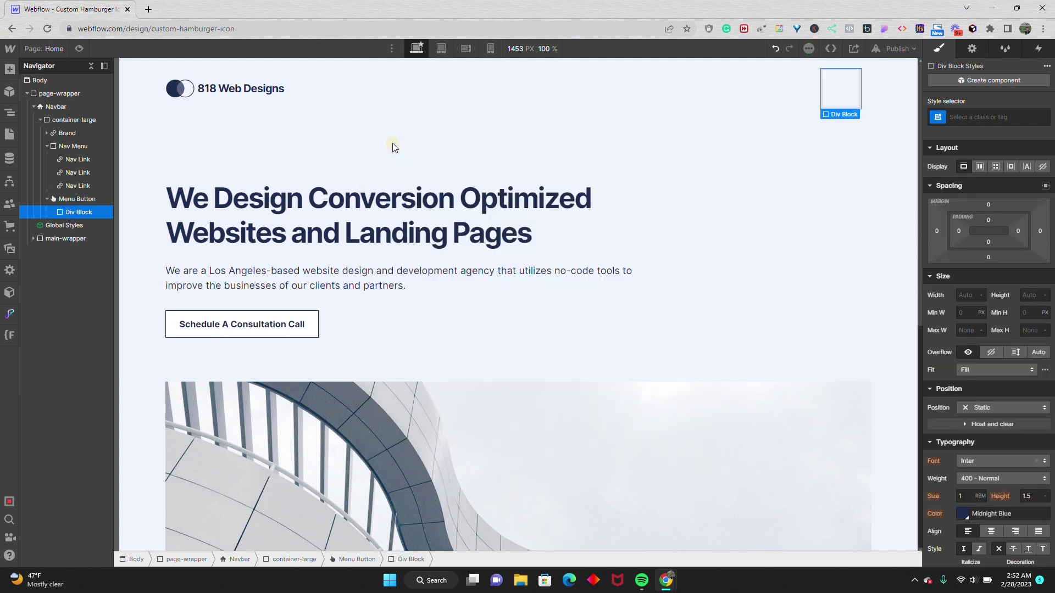
left_click(959, 117)
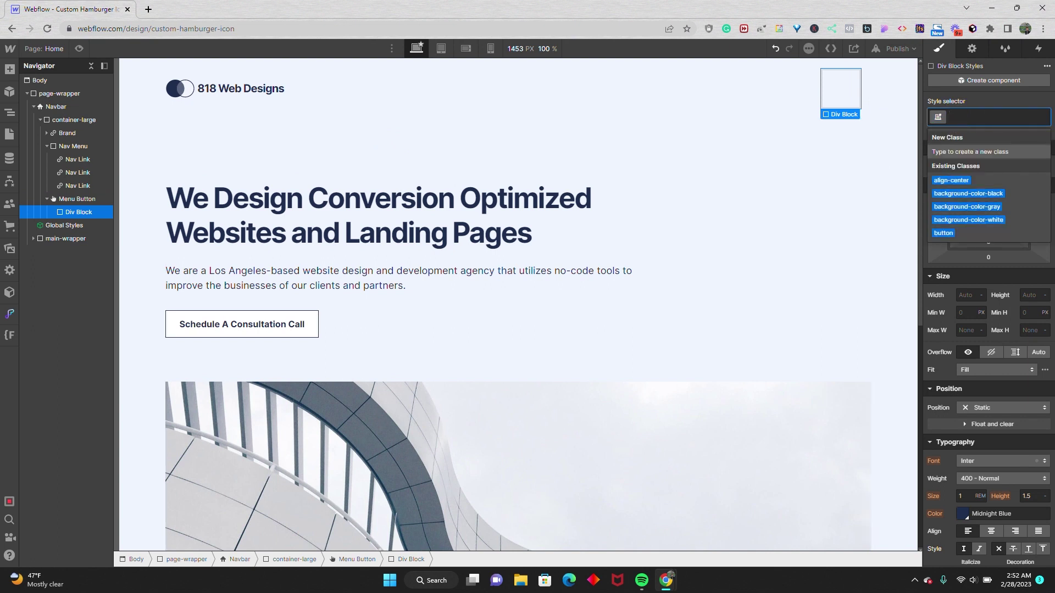
type("menu-wrappe")
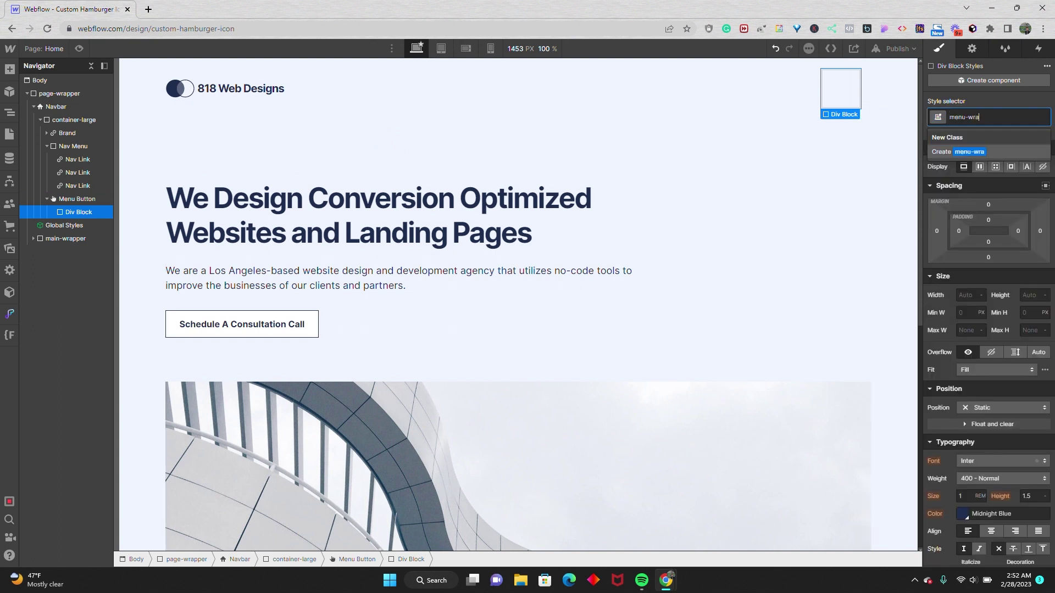
type("r")
key("Return")
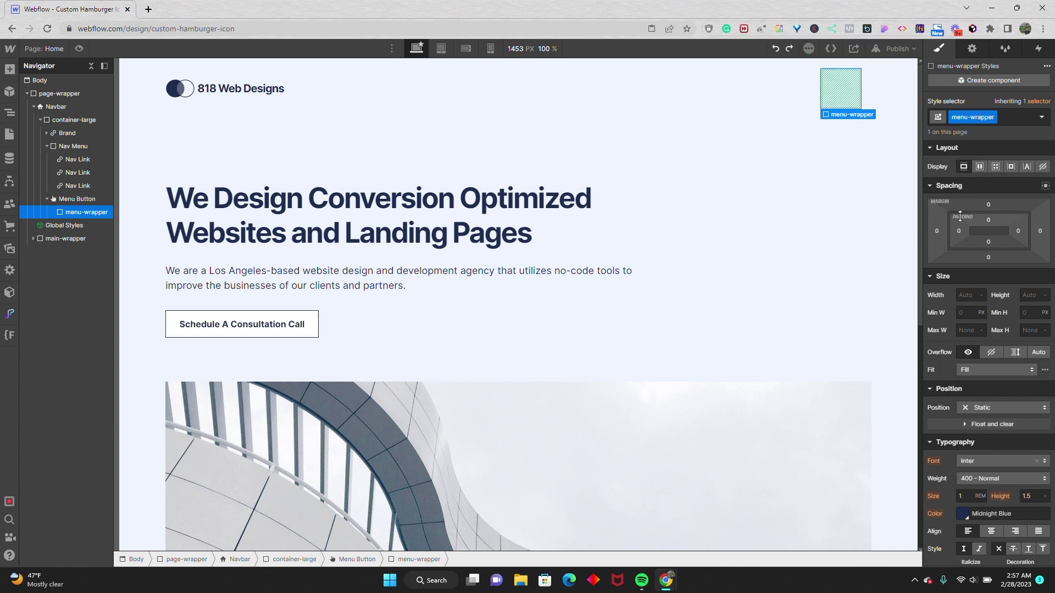
- Set menu-wrapper to Display Flex with Align center and Justify center
left_click(979, 166)
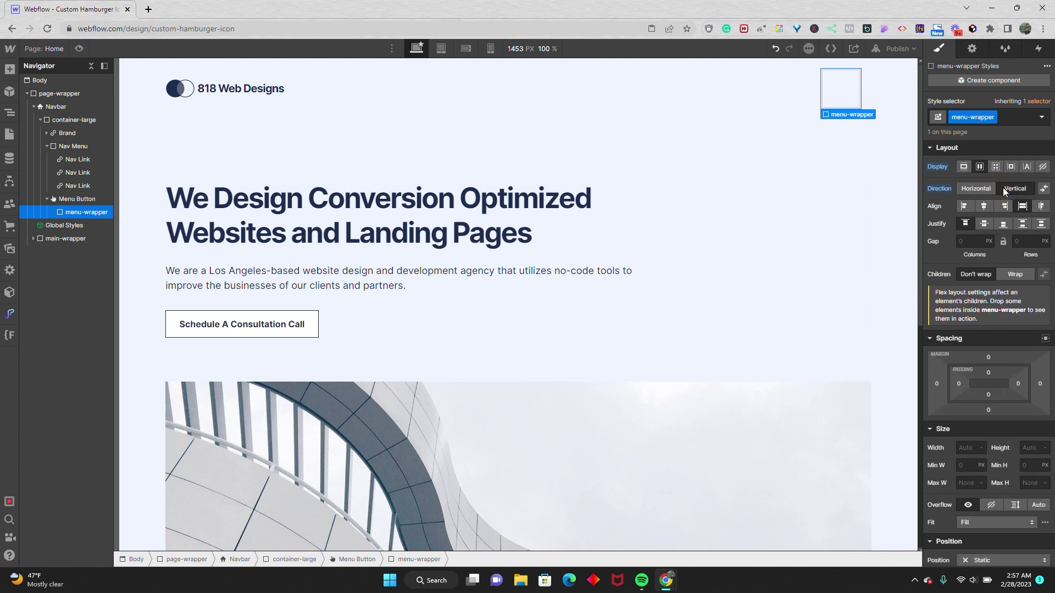
left_click(983, 206)
left_click(983, 224)
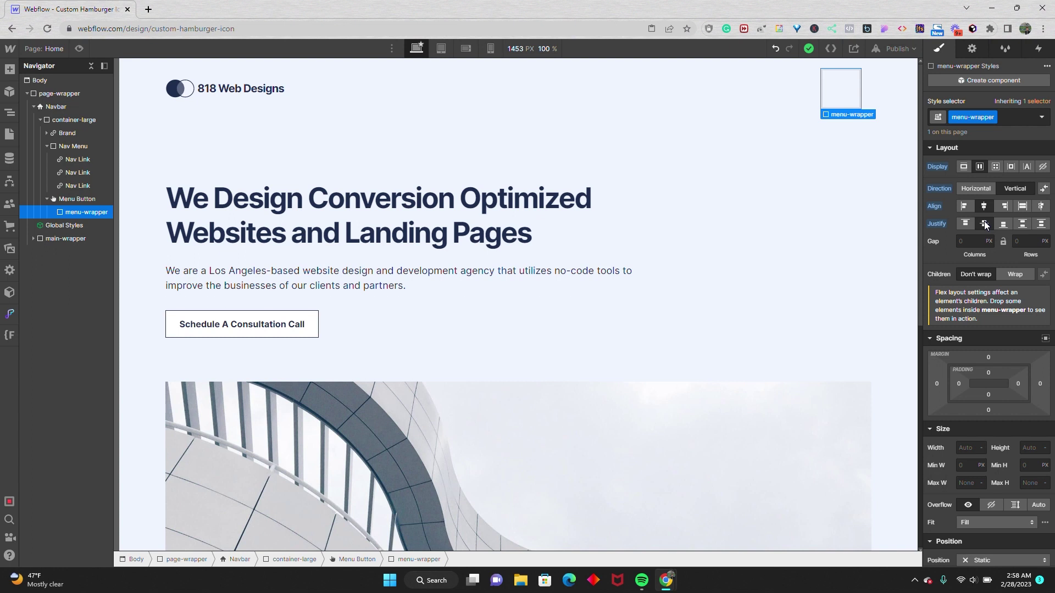
key("ctrl+e")
- Insert a Div Block inside menu-wrapper and give it the class top
type("d")
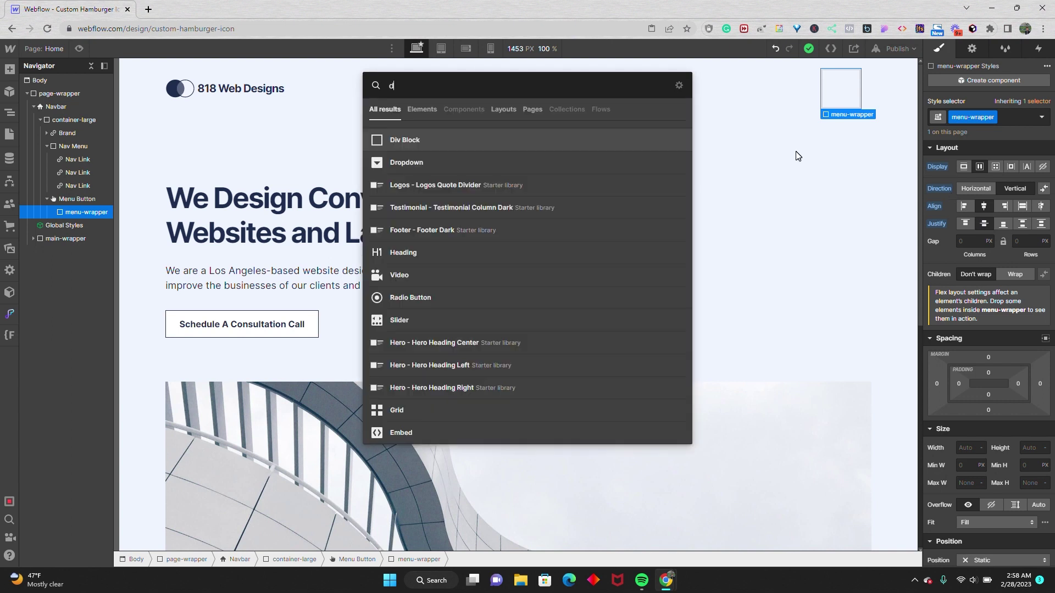
left_click(665, 140)
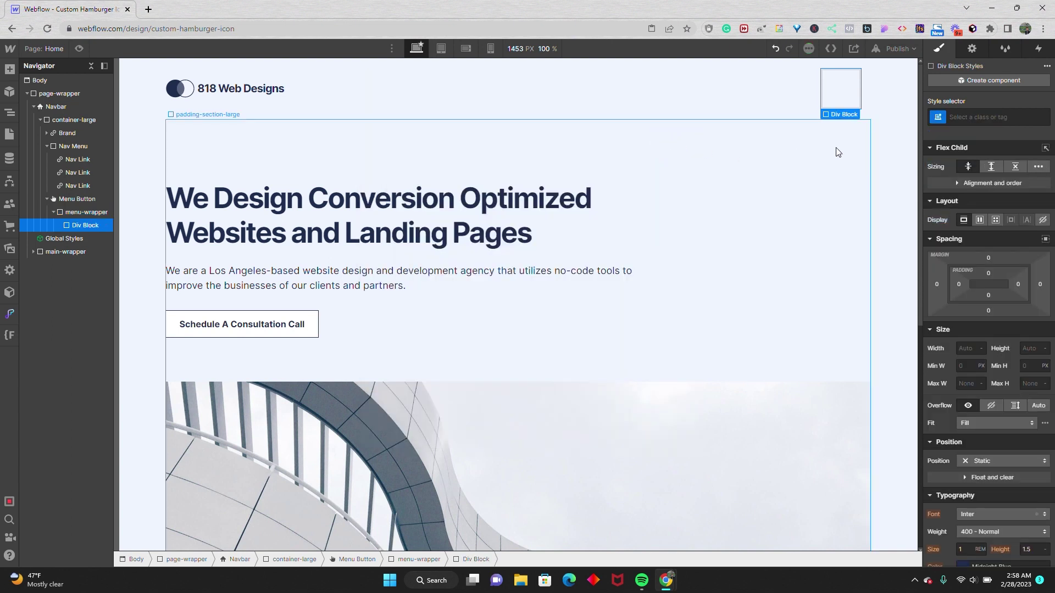
key("ctrl+Return")
type("top")
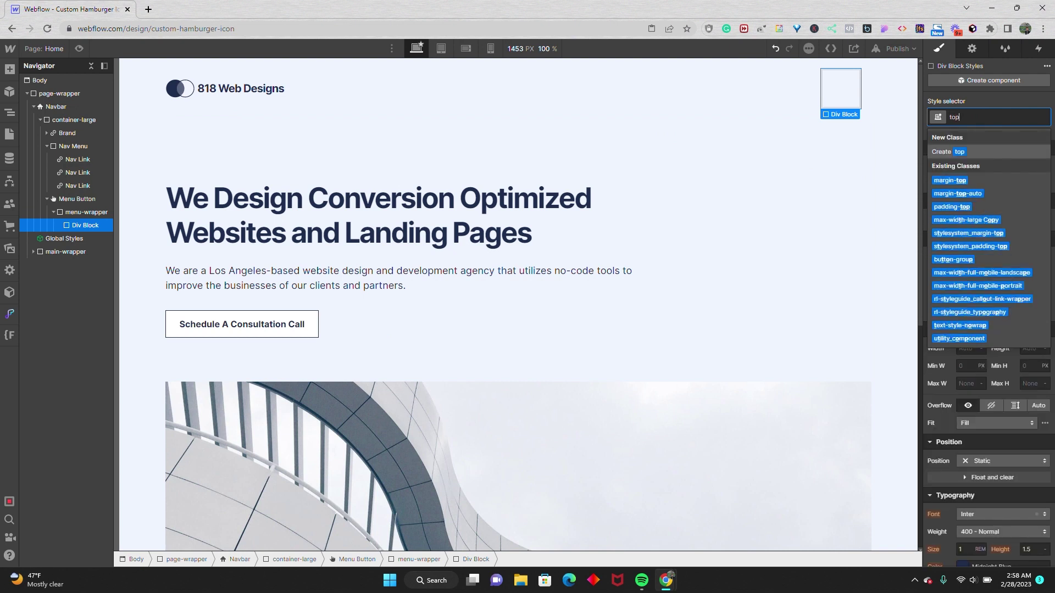
key("Return")
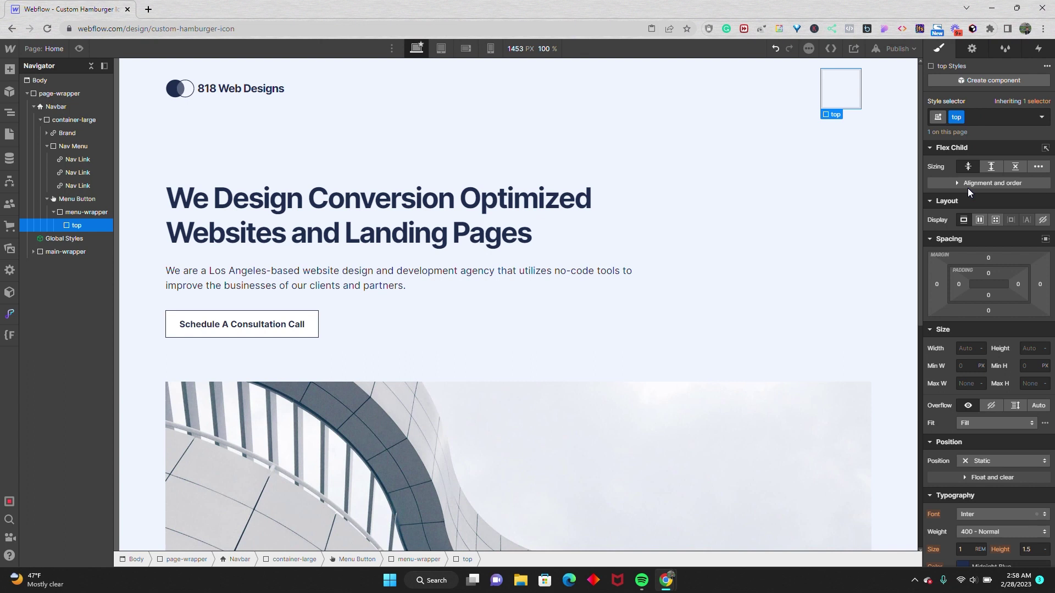
- Set the top bar's width to 24 px
left_click(970, 348)
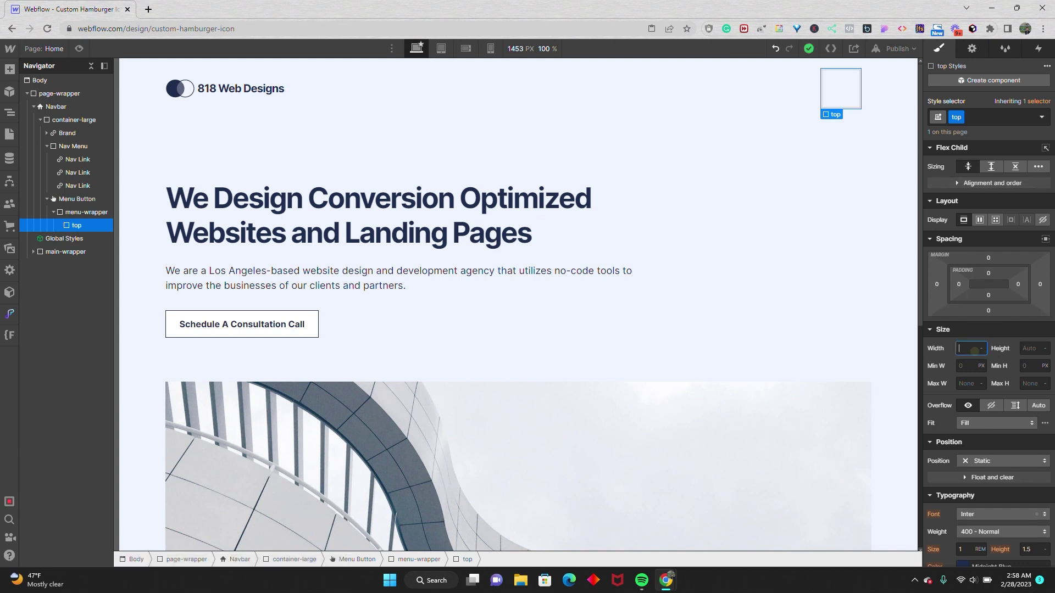
type("24")
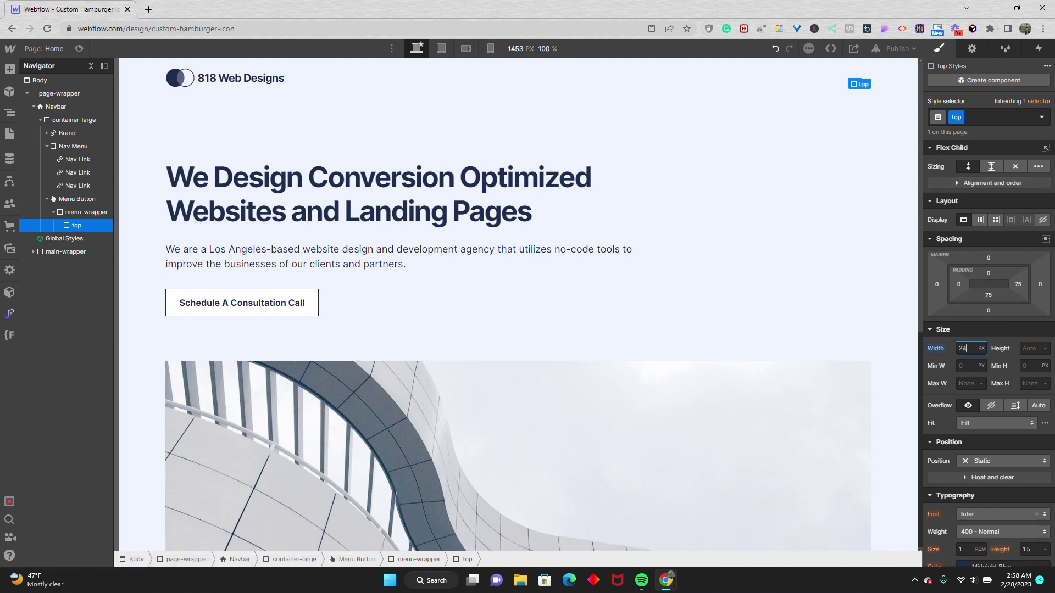
left_click(1029, 348)
- Give the top bar a Midnight Blue background colour and select it in the Navigator
scroll(1006, 360, "down", 8)
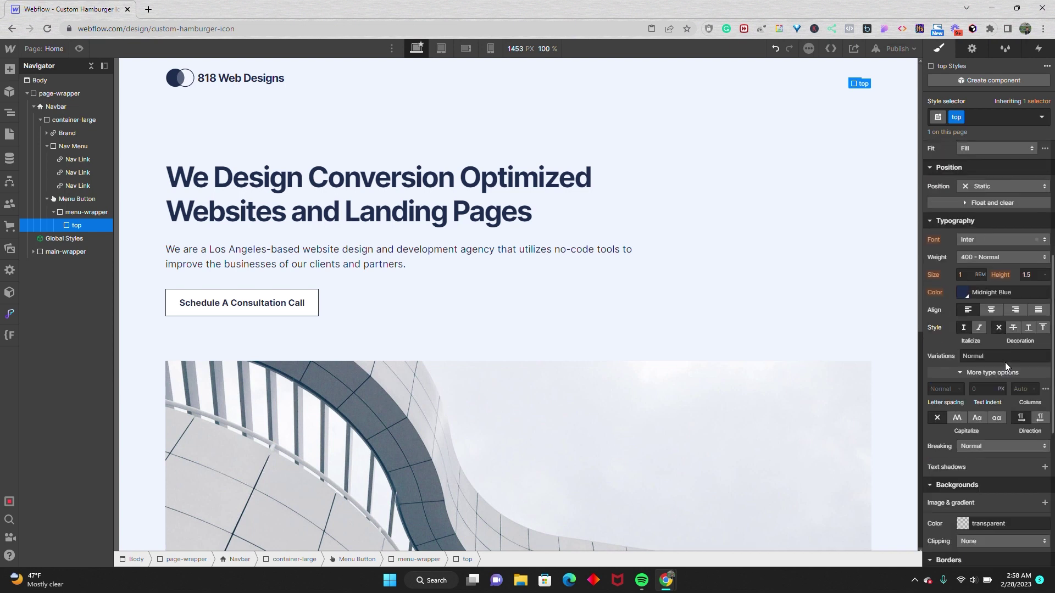
left_click(967, 359)
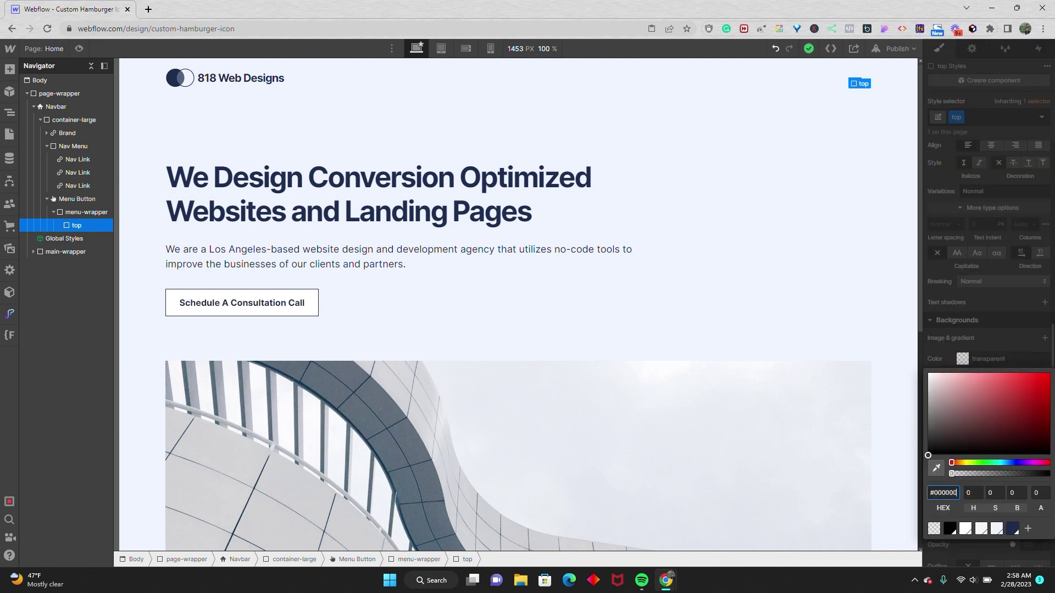
left_click(1011, 528)
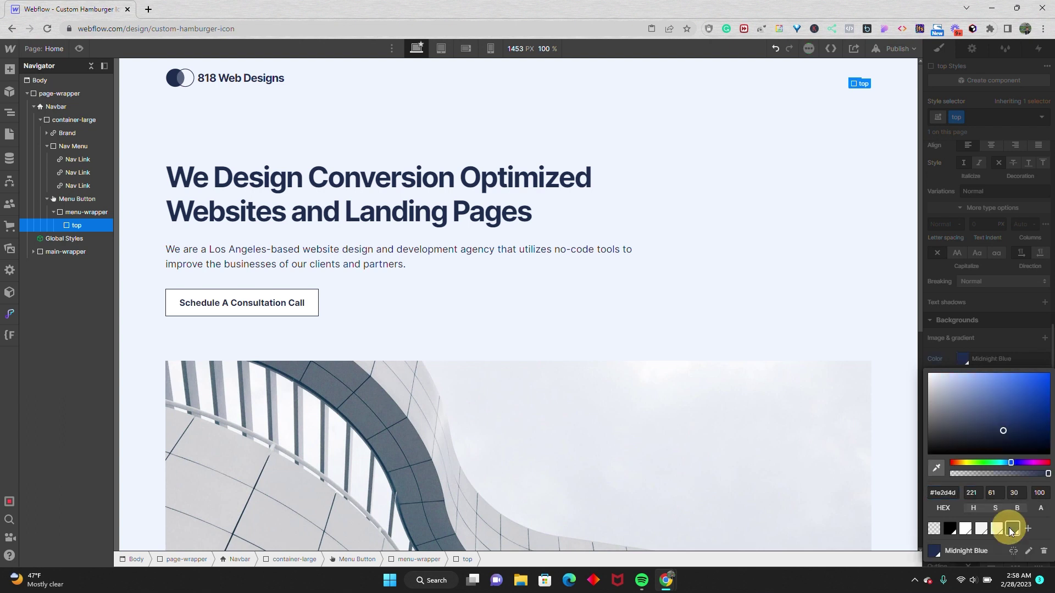
left_click(982, 328)
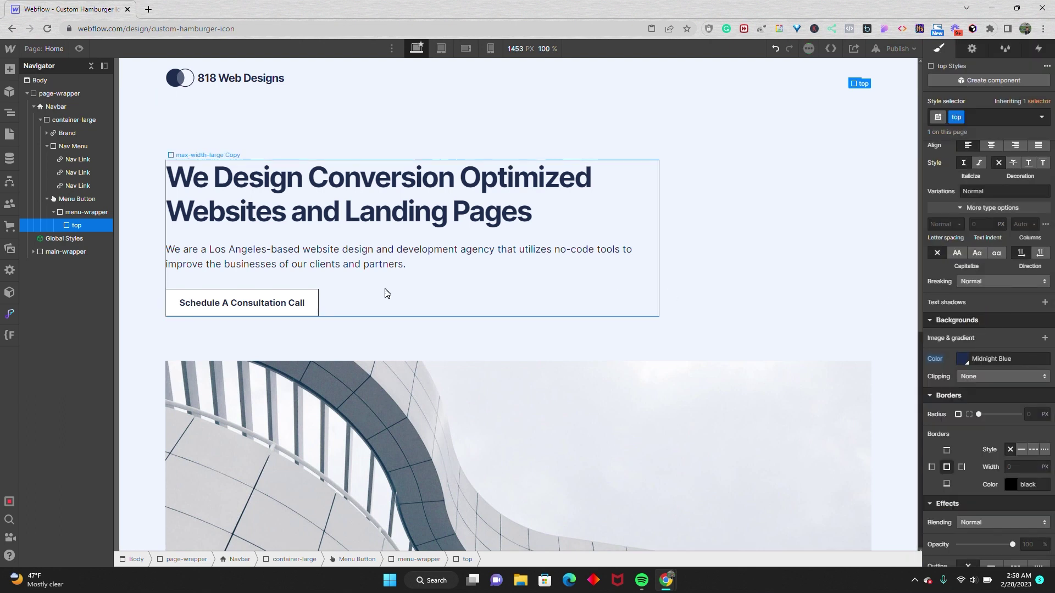
left_click(78, 226)
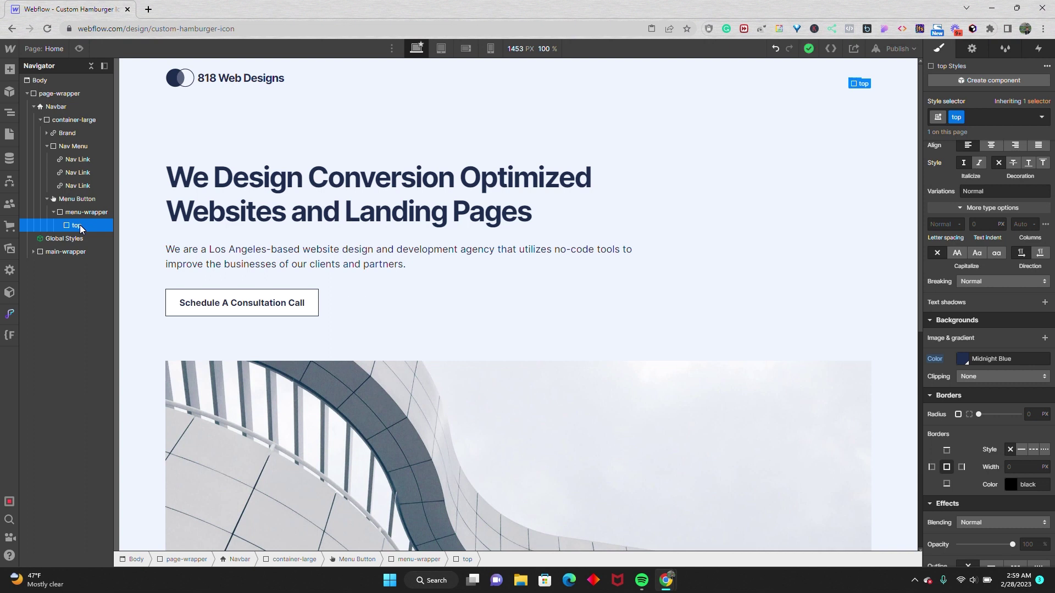
- Paste two copies of the top bar and give the middle one a duplicated class named mid
key("ctrl+v")
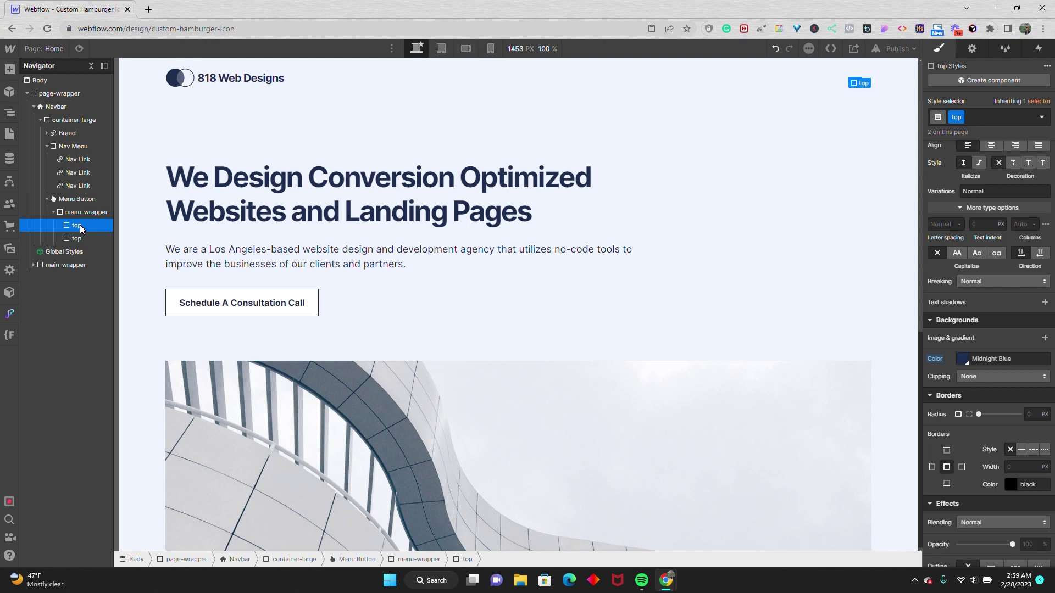
key("ctrl+v")
left_click(78, 238)
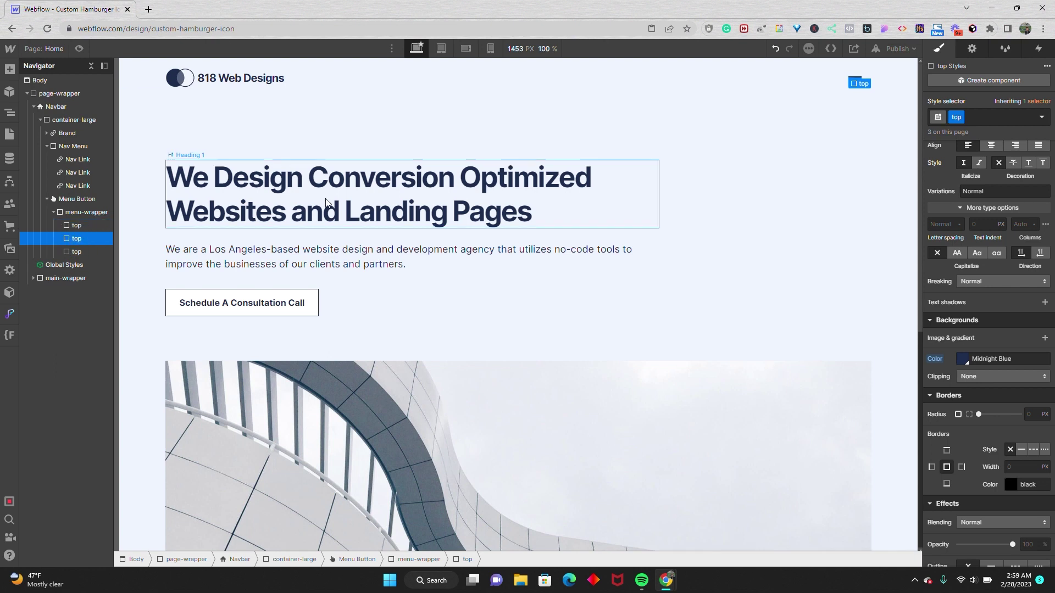
left_click(961, 118)
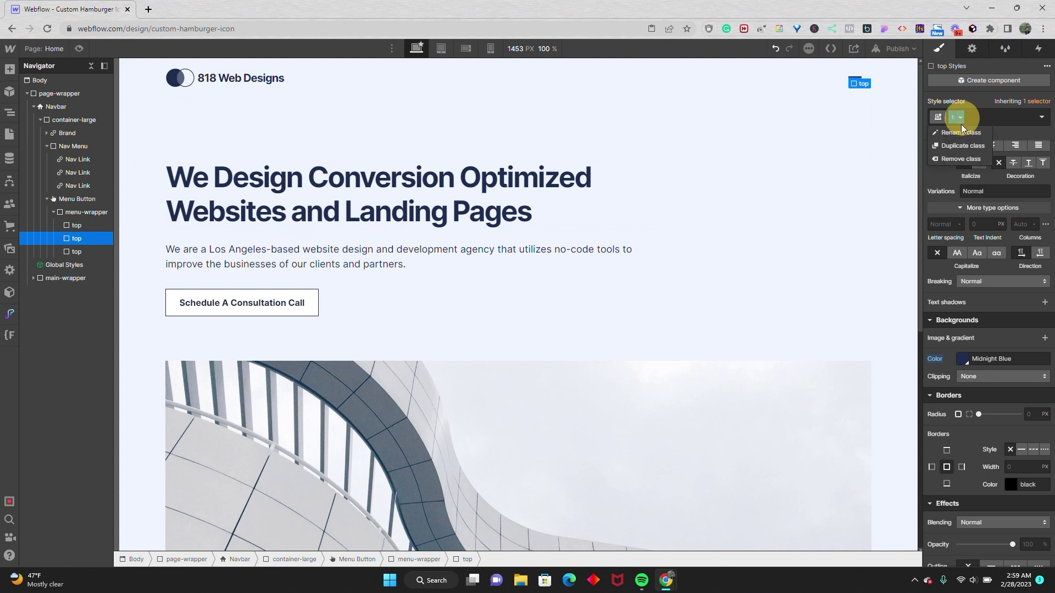
left_click(962, 145)
type("mid")
key("Return")
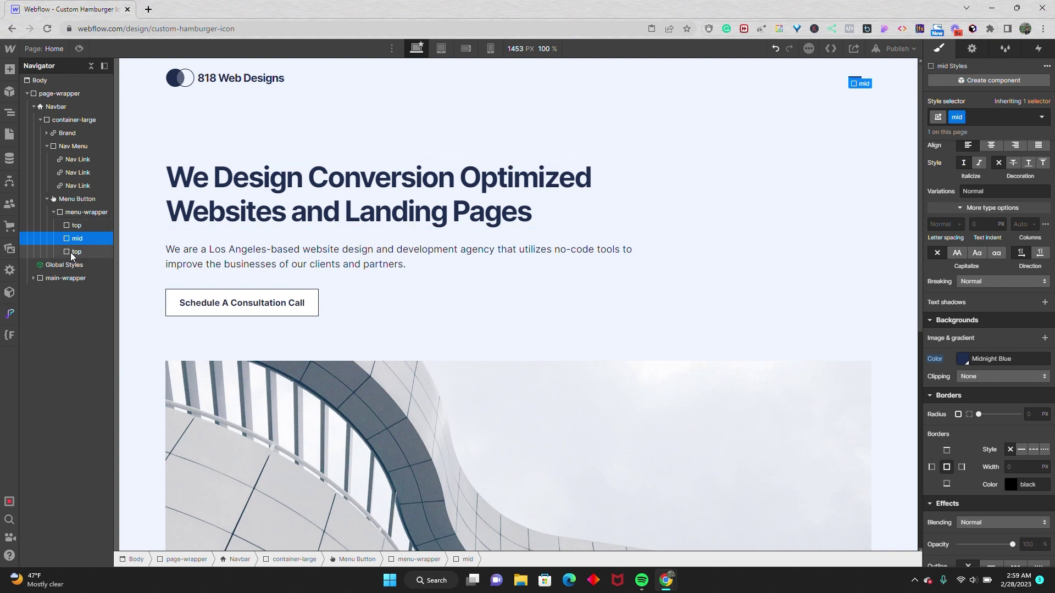
- Give the bottom bar a duplicated class named bot, then select menu-wrapper
left_click(72, 252)
left_click(962, 122)
left_click(958, 144)
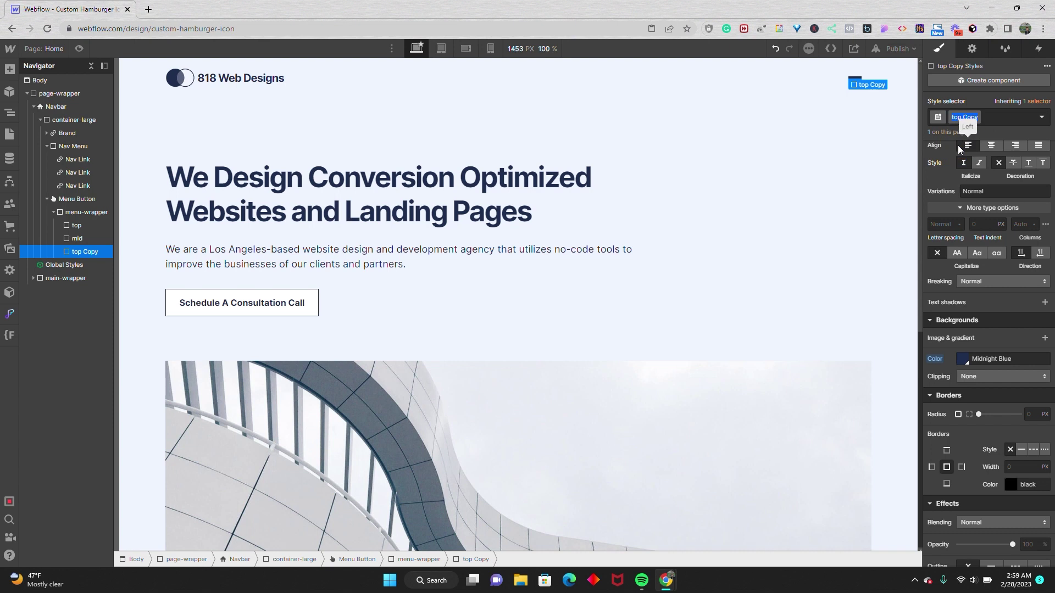
type("bot")
key("Return")
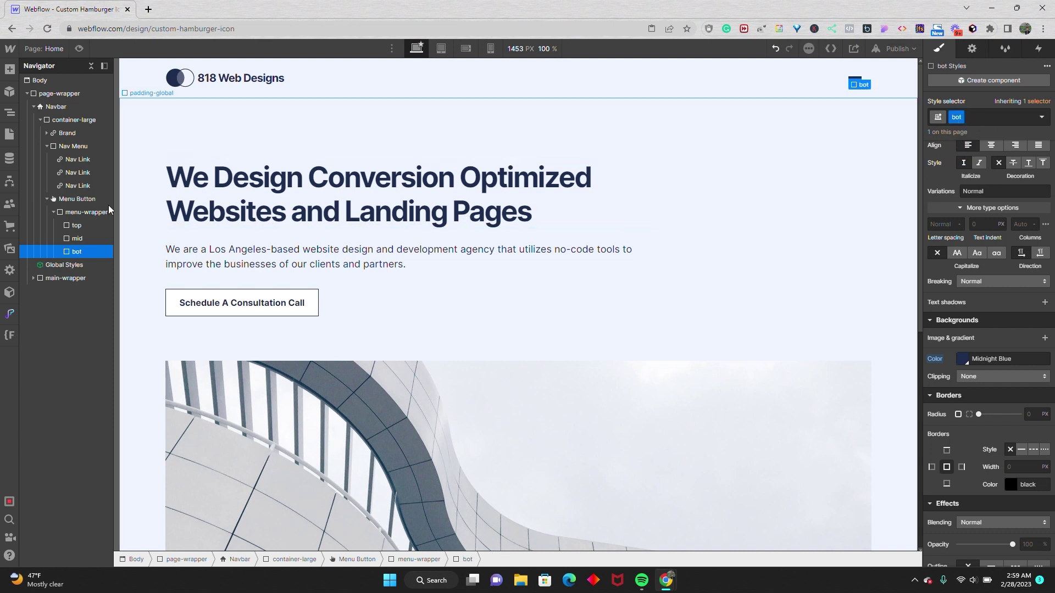
left_click(93, 212)
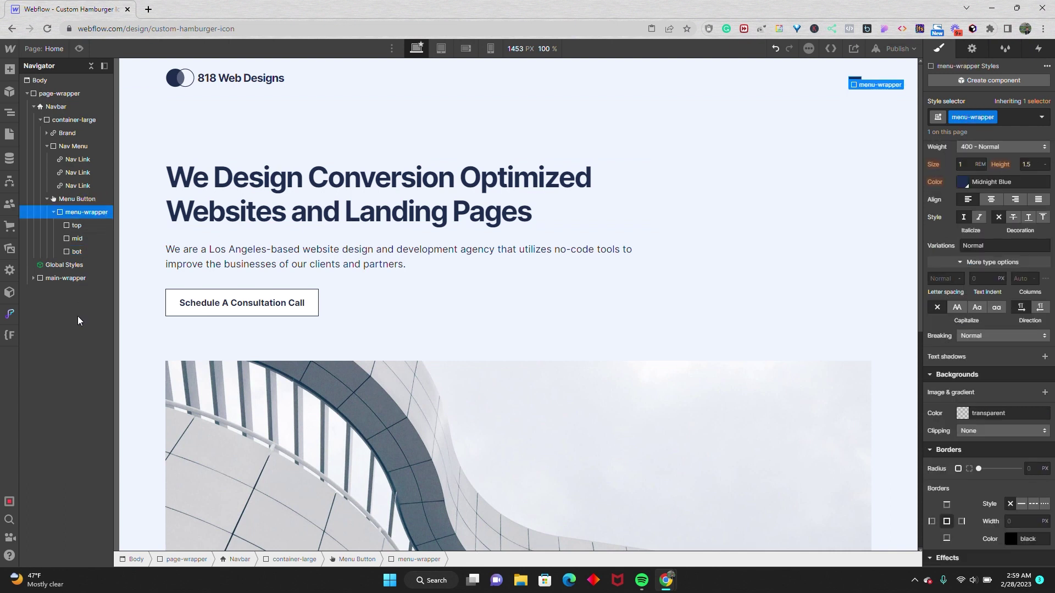
- Give the mid bar 8 px top and bottom margins to separate the three bars
left_click(64, 280)
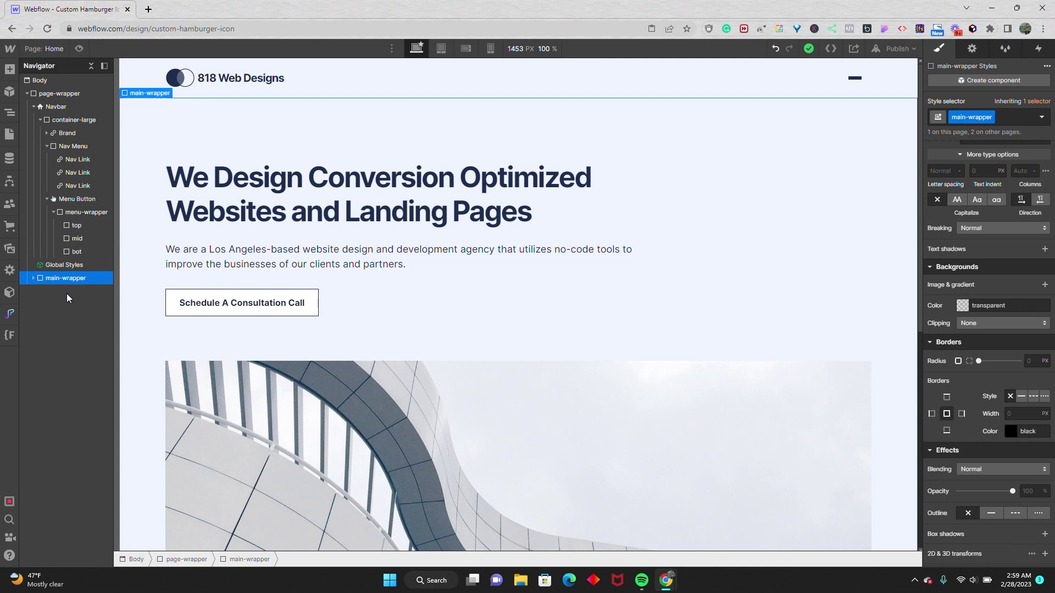
left_click(71, 238)
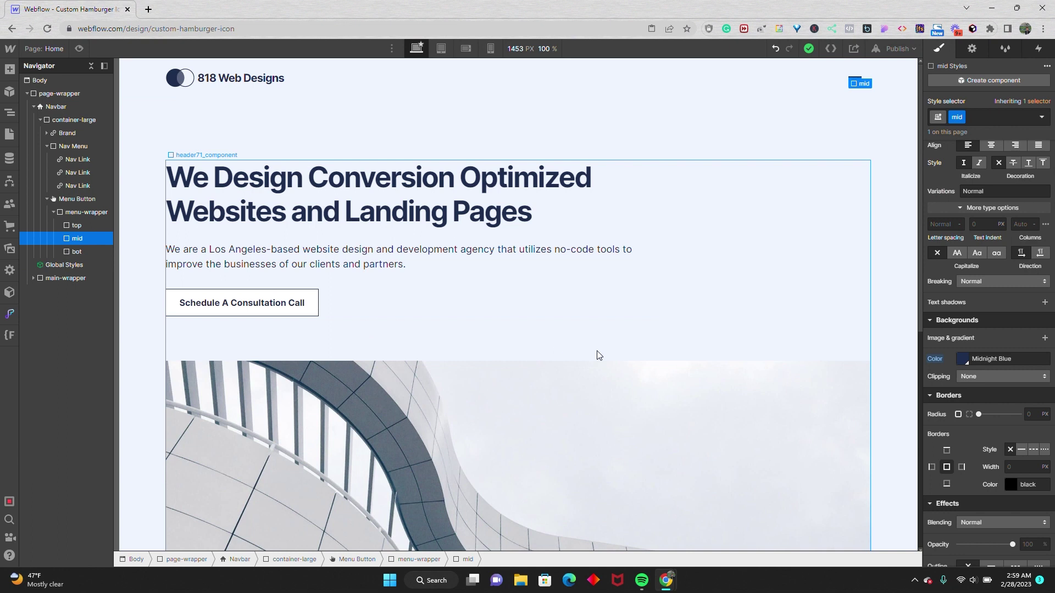
scroll(977, 339, "up", 10)
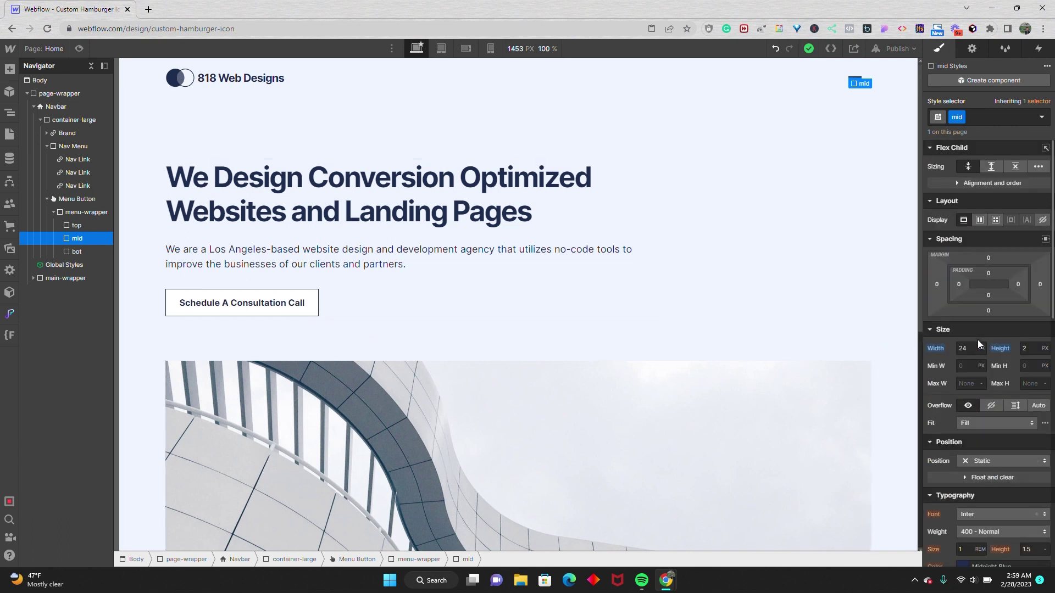
left_click(989, 262)
type("8")
key("Return")
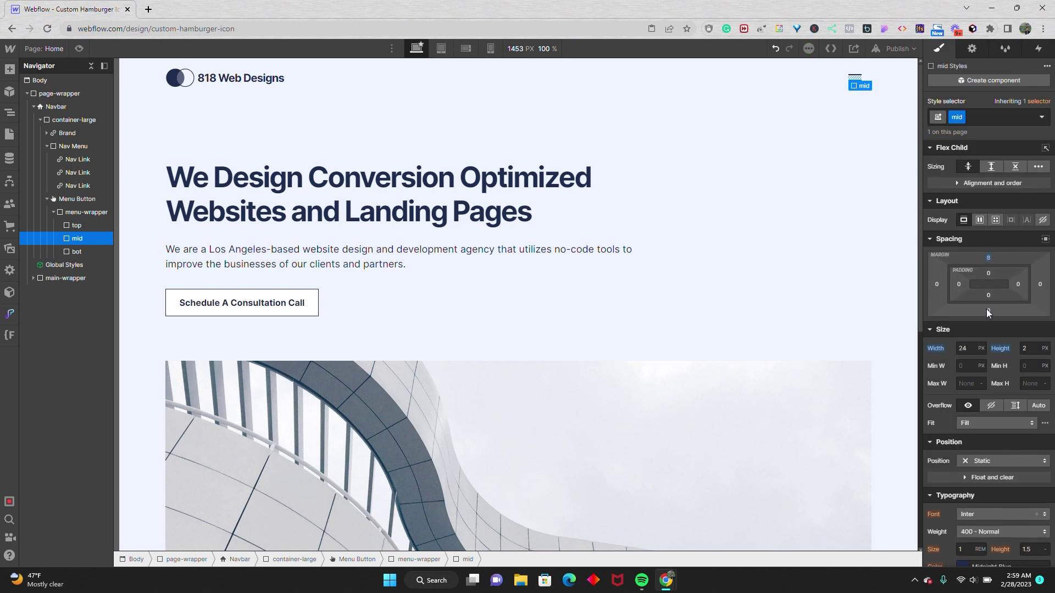
left_click(988, 311)
type("8")
key("Return")
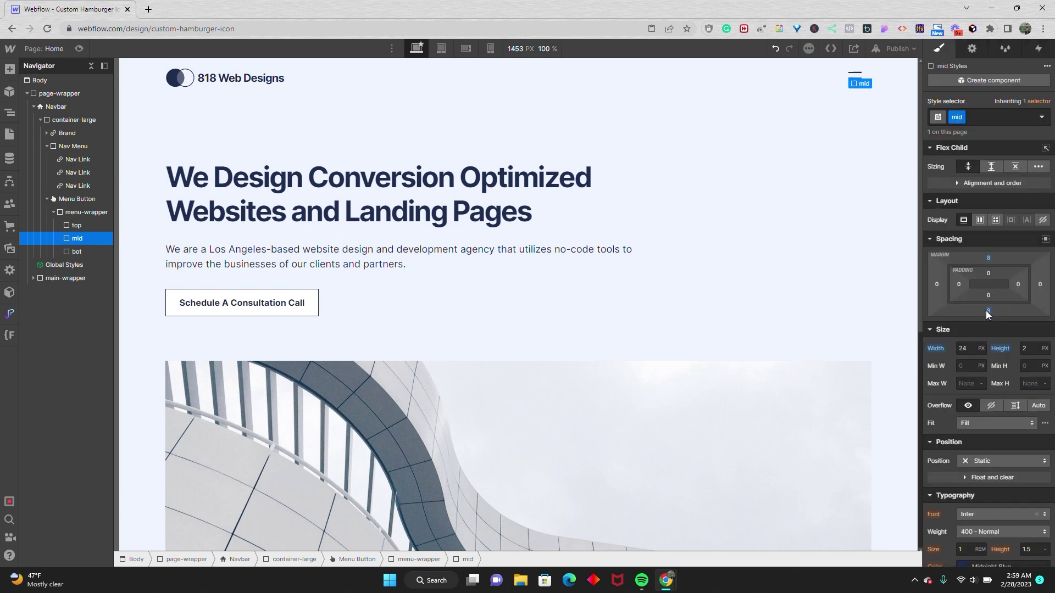
left_click(65, 278)
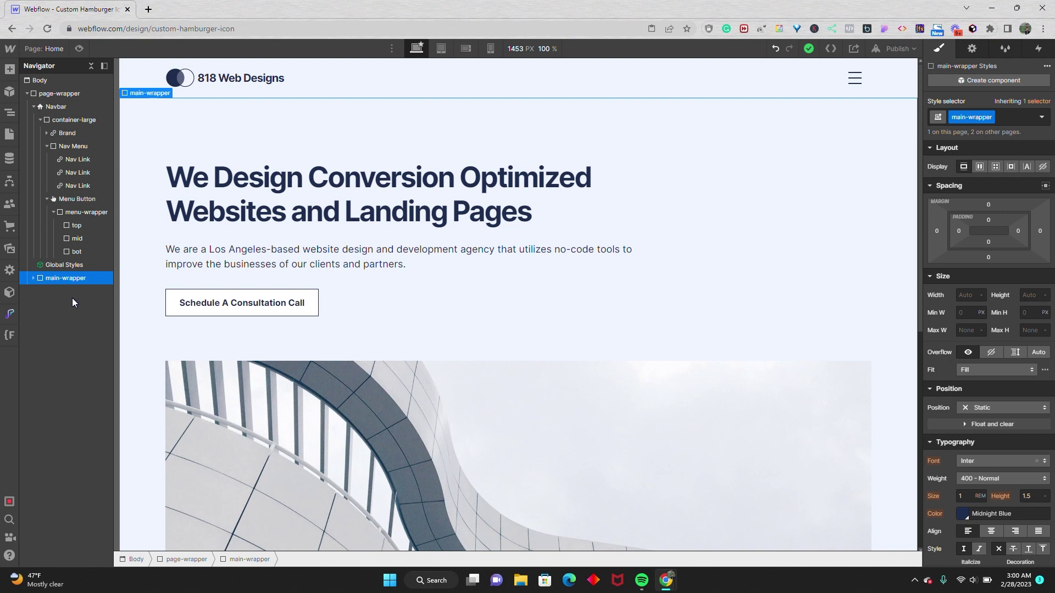
- Assign the class menu-btn to the Menu Button
left_click(84, 199)
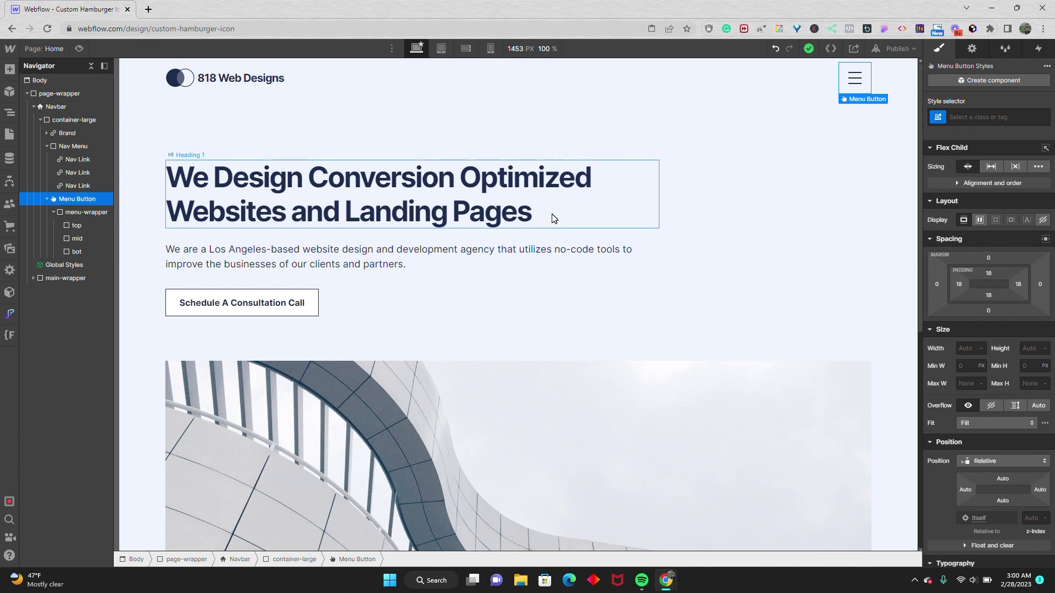
left_click(989, 117)
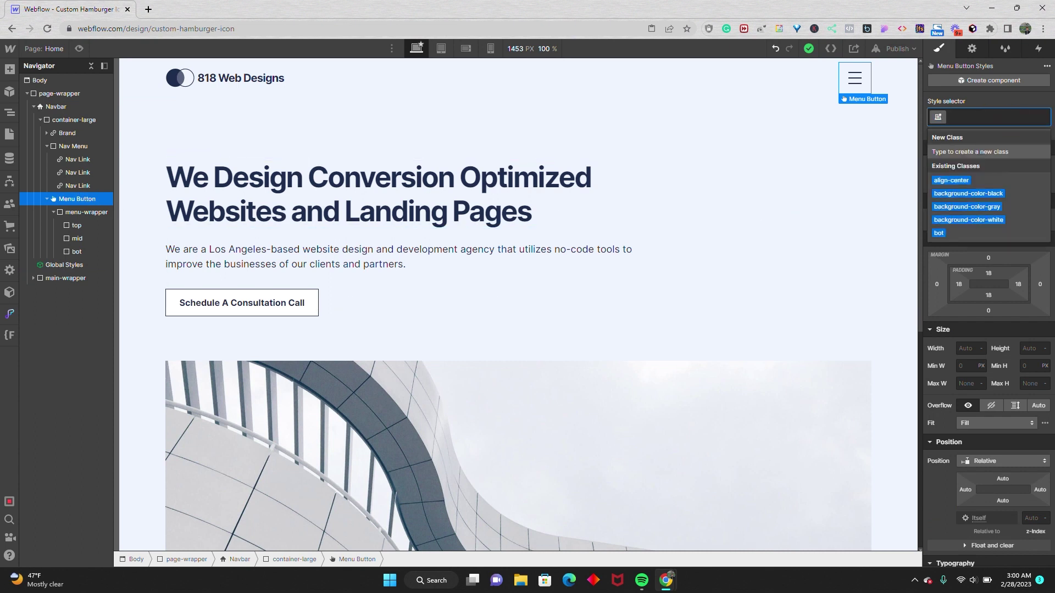
type("menu-btn")
key("Return")
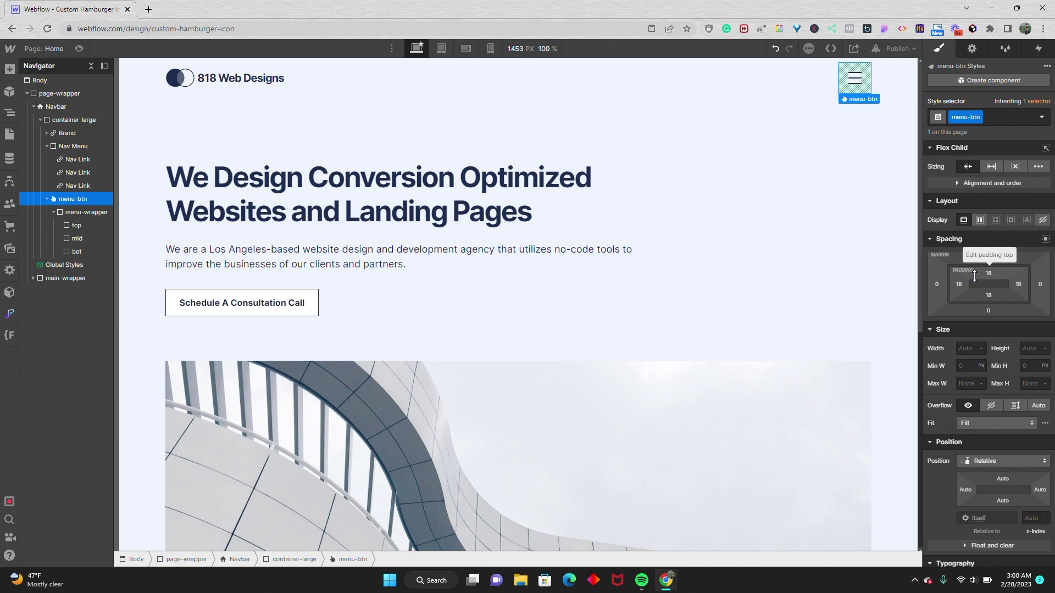
- Set menu-btn's padding to 0.5rem on all four sides
left_click_drag(974, 277, 978, 279)
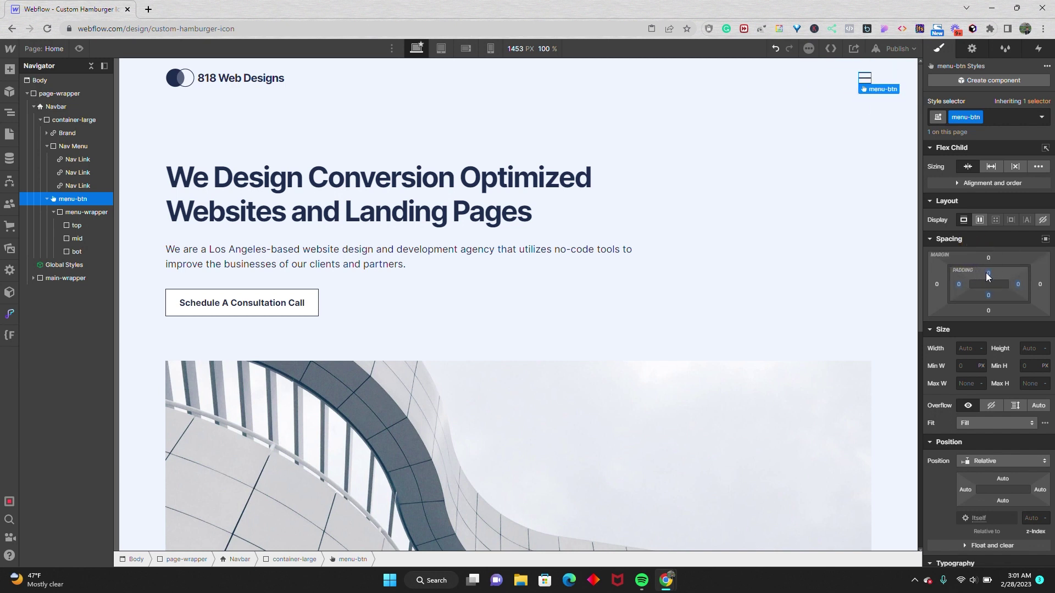
left_click(989, 272)
type("5rem")
key("Return")
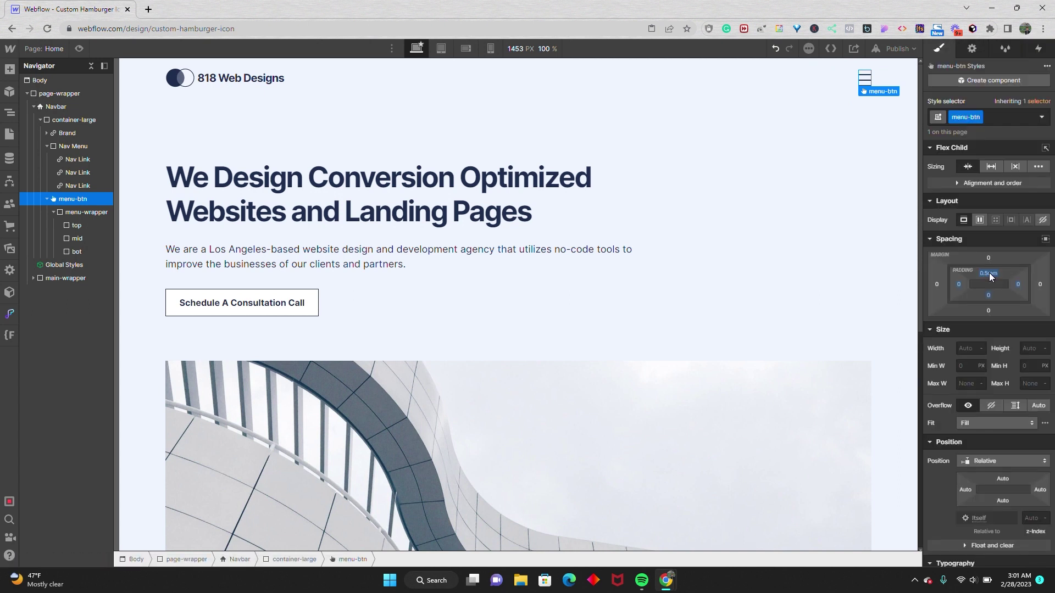
left_click_drag(989, 275, 989, 273)
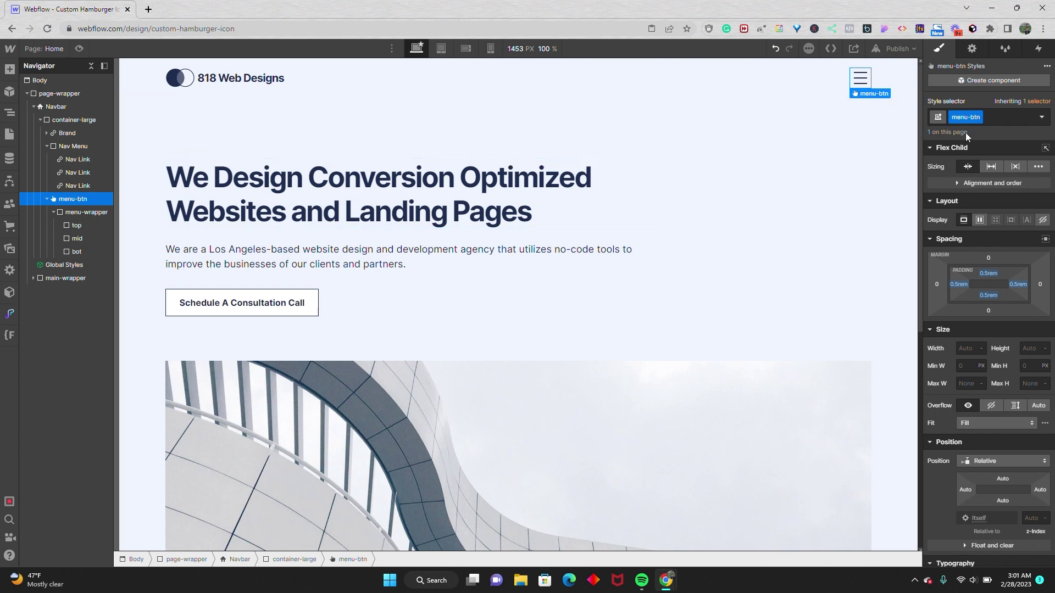
left_click(1041, 49)
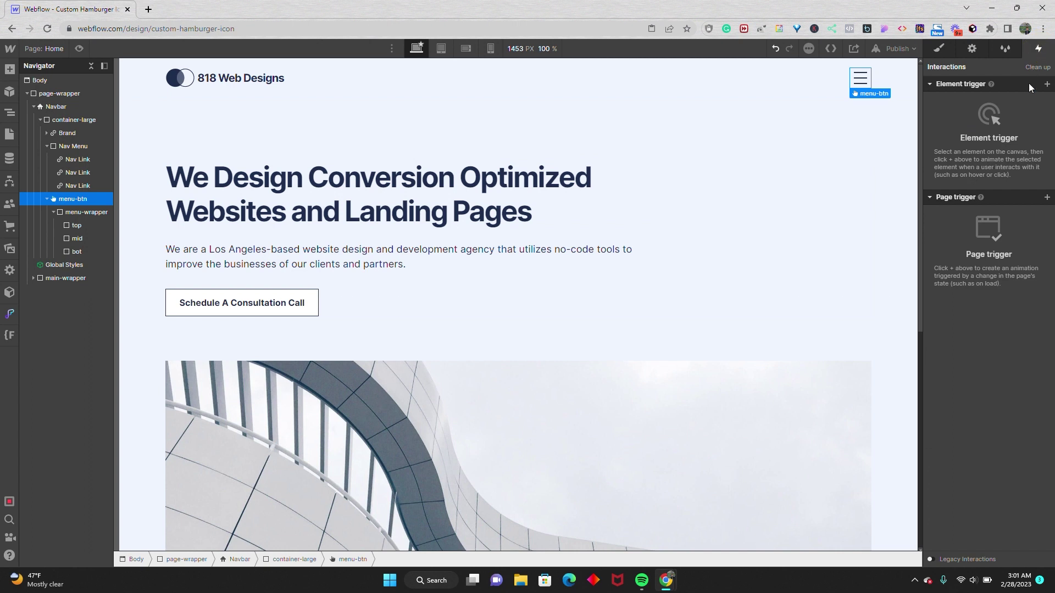
- Add a mouse-click trigger whose first click starts a new timed animation named 'Menu Open'
left_click(1047, 84)
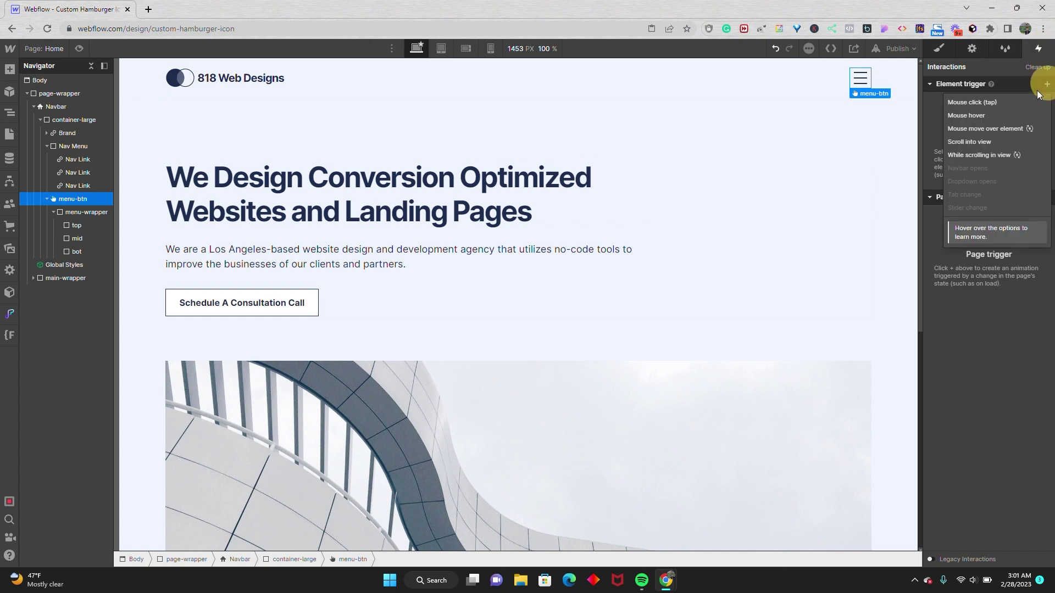
left_click(993, 102)
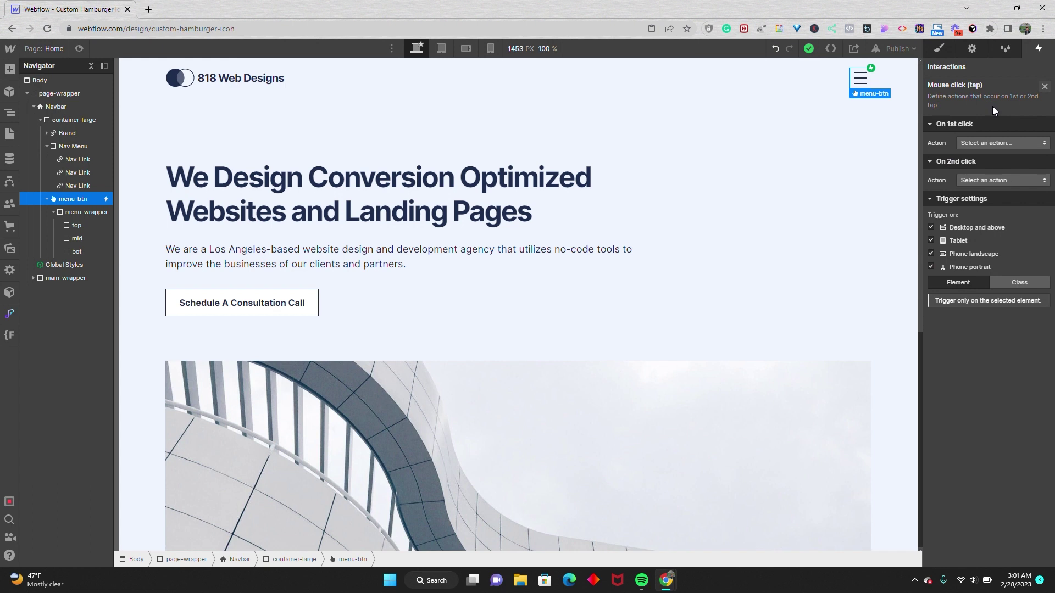
left_click(990, 142)
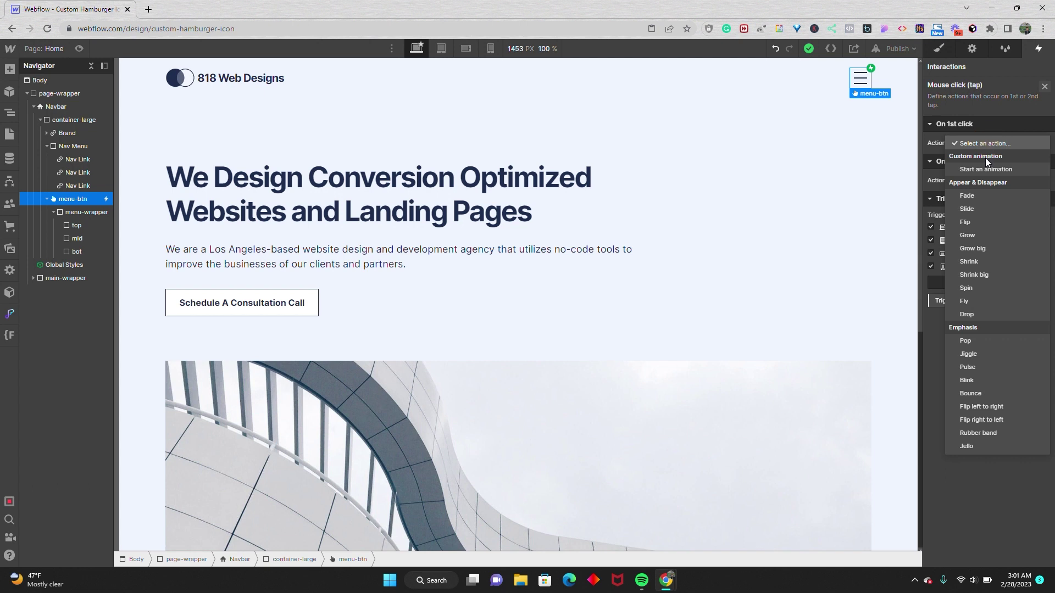
left_click(984, 167)
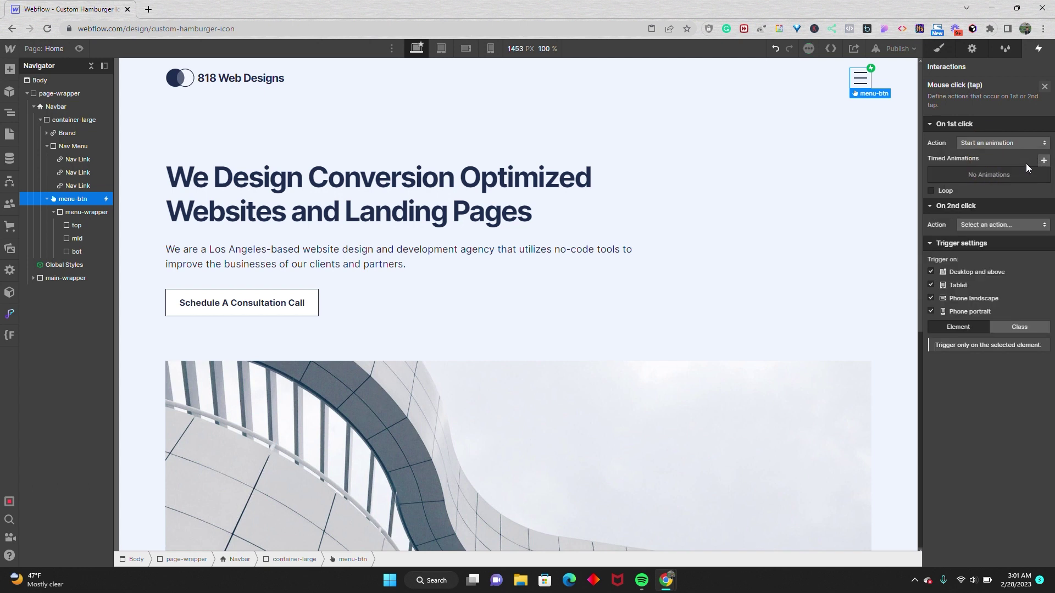
left_click(1043, 160)
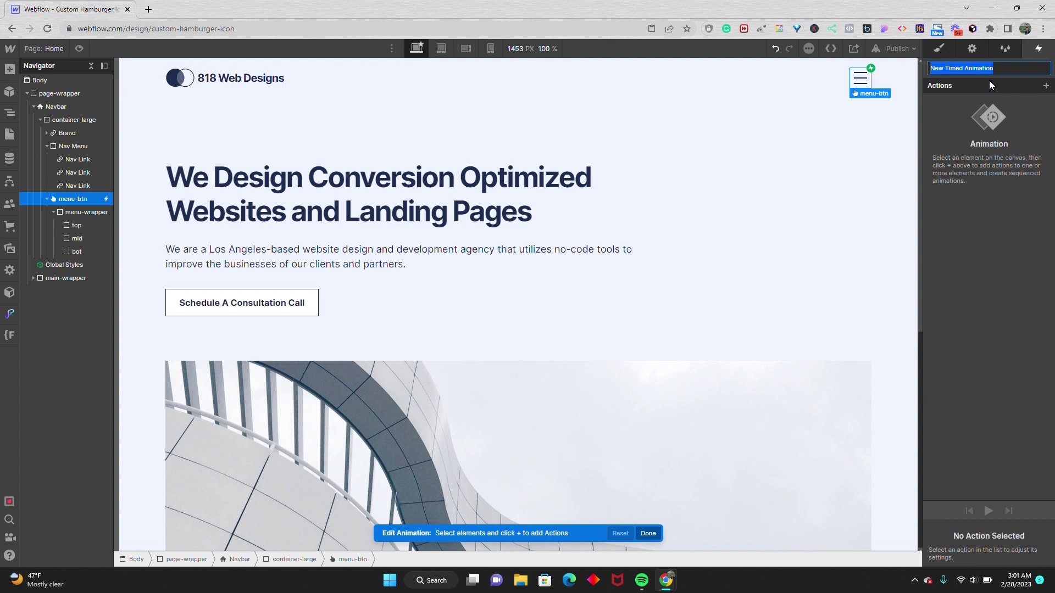
type("Menu ")
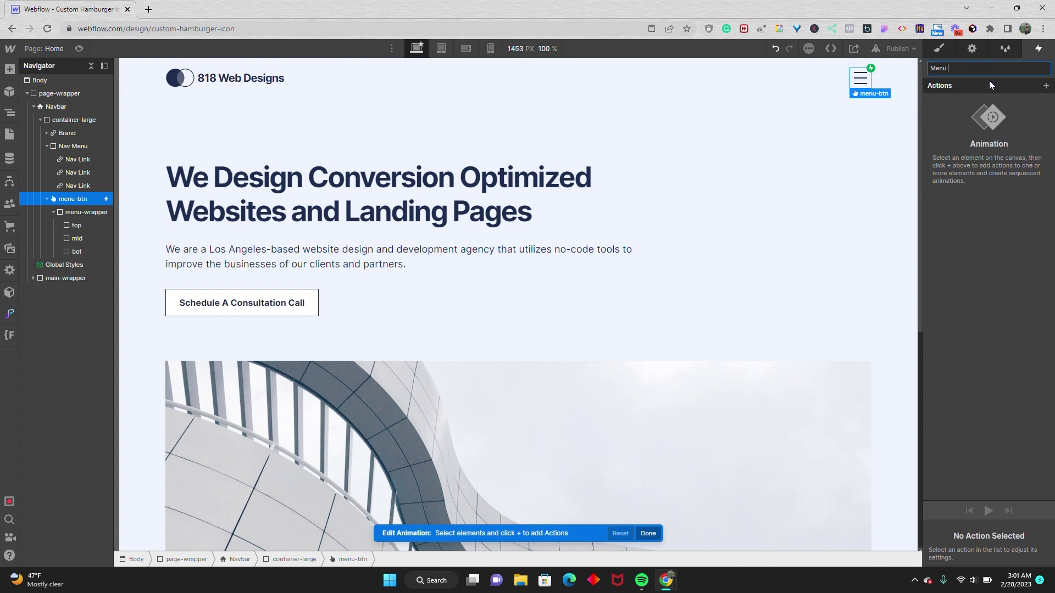
type("Open")
key("Return")
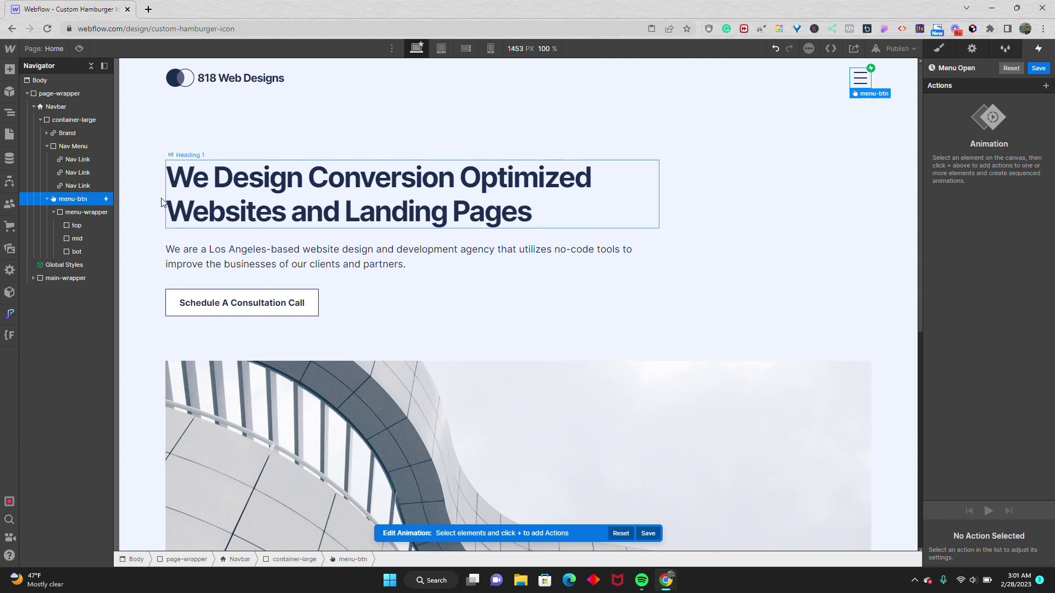
left_click(91, 224)
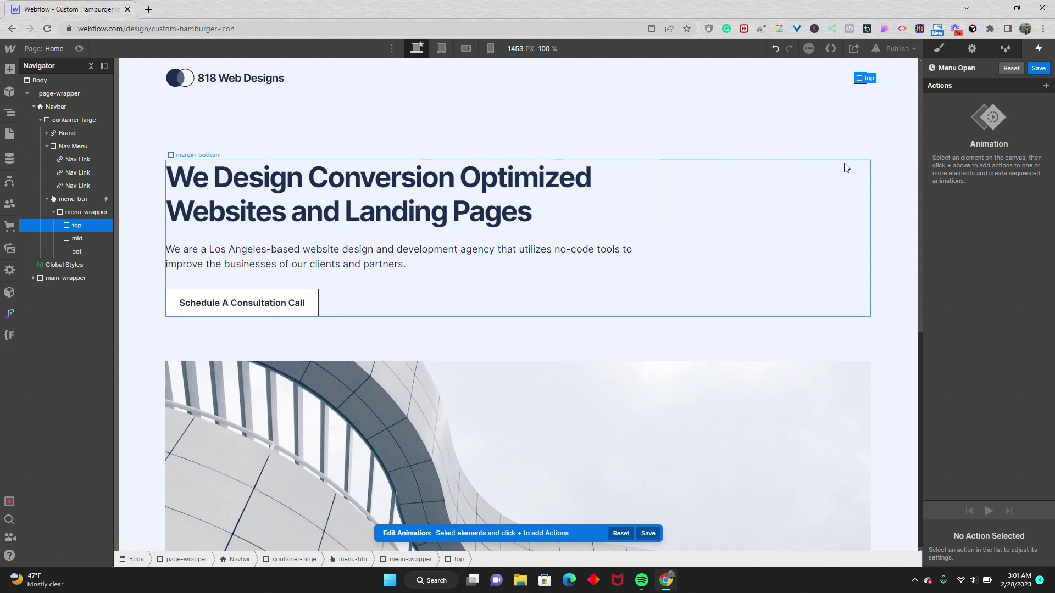
- Add a Move action shifting the top bar 10 px in Y with Out Quart easing
left_click(1045, 86)
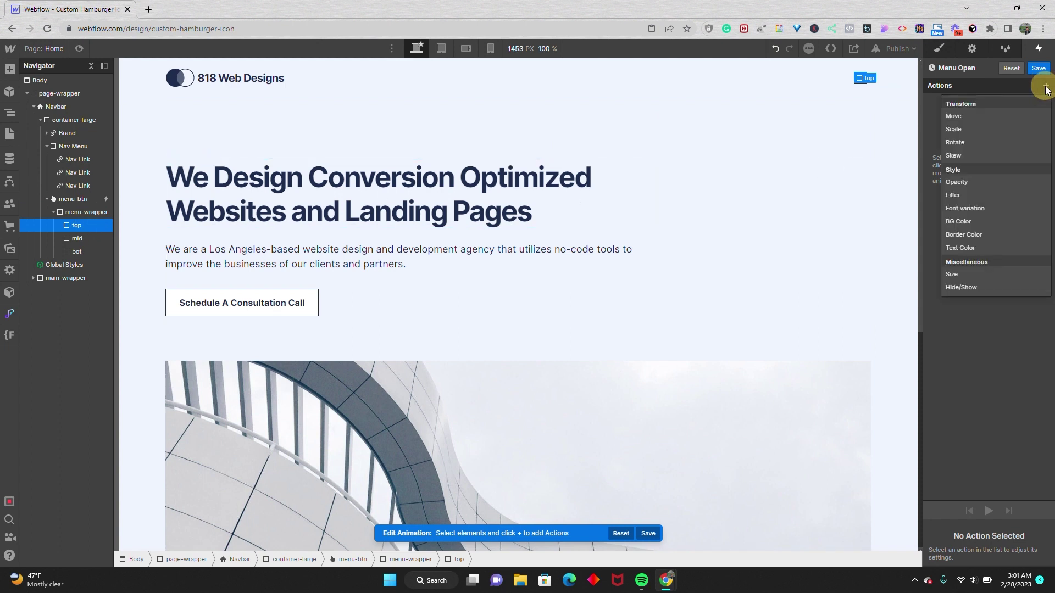
left_click(1004, 115)
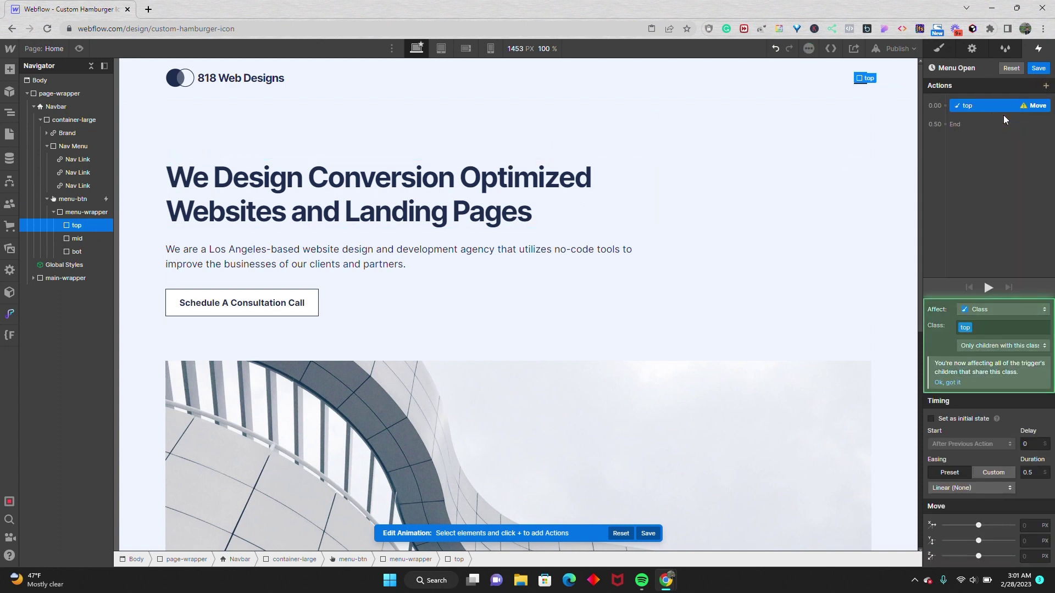
left_click(1021, 540)
type("10")
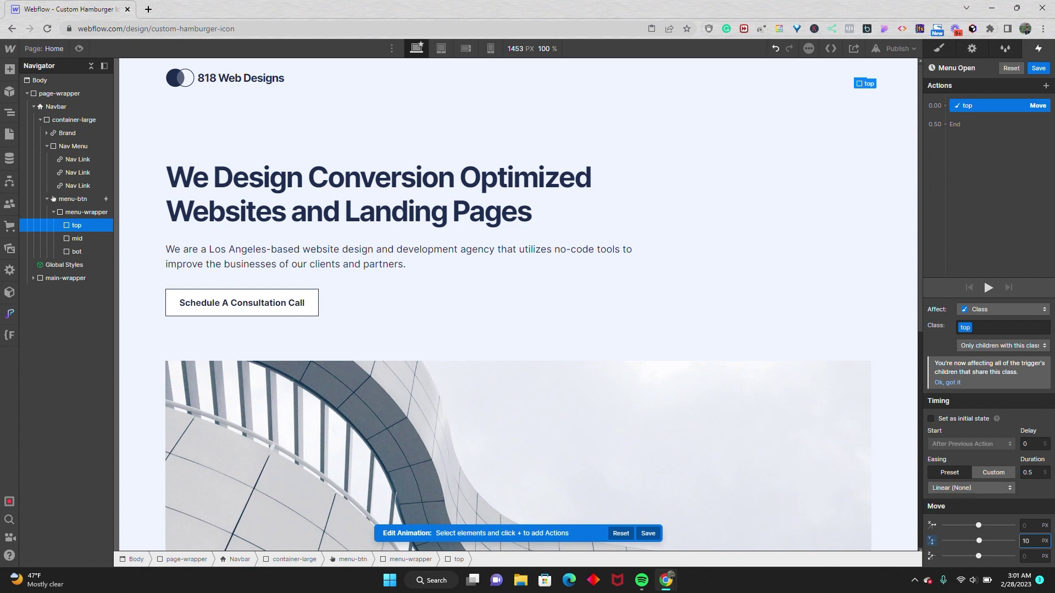
left_click(1000, 488)
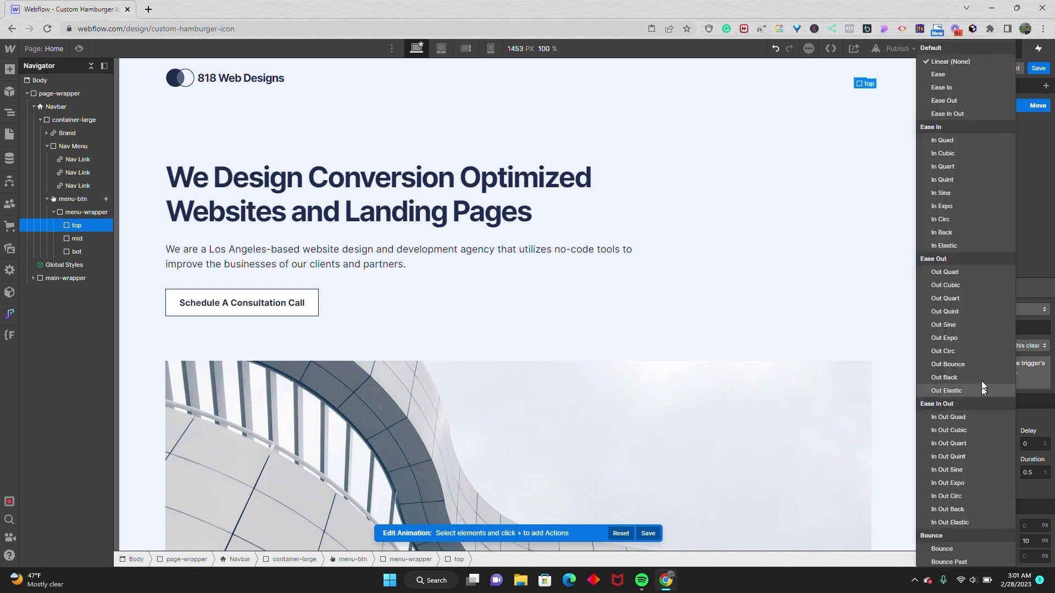
left_click(965, 300)
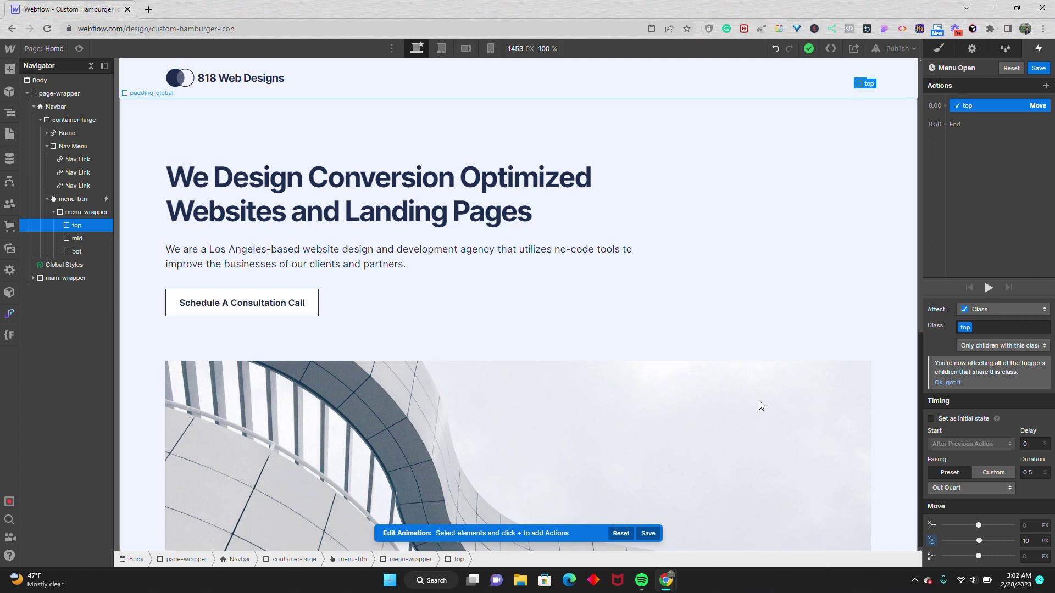
- Add a Move action at 0.00 shifting the bot bar -10 px in Y with Out Quart easing
left_click(88, 251)
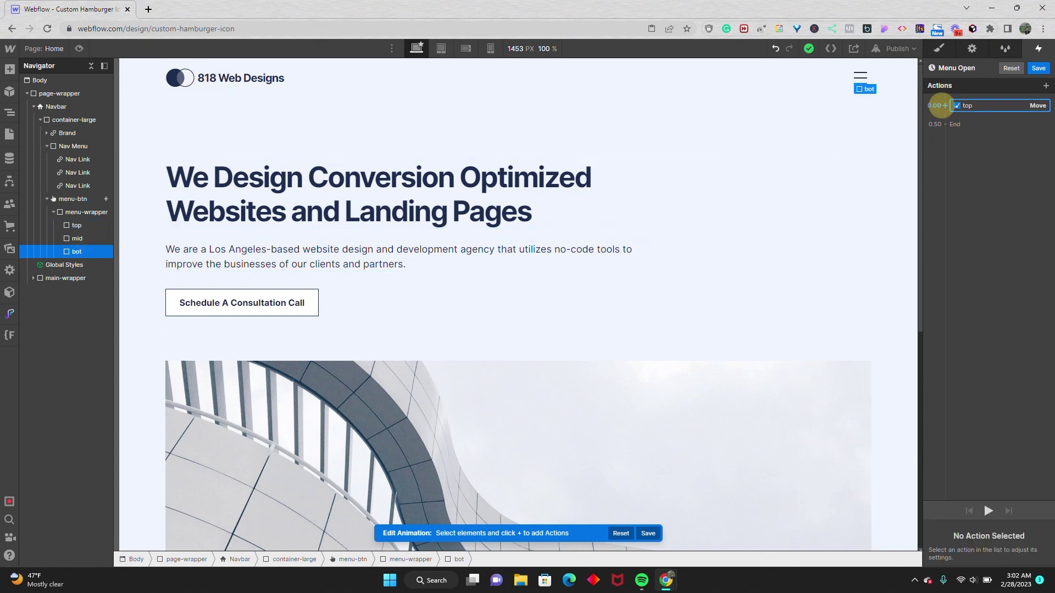
left_click(944, 105)
left_click(951, 140)
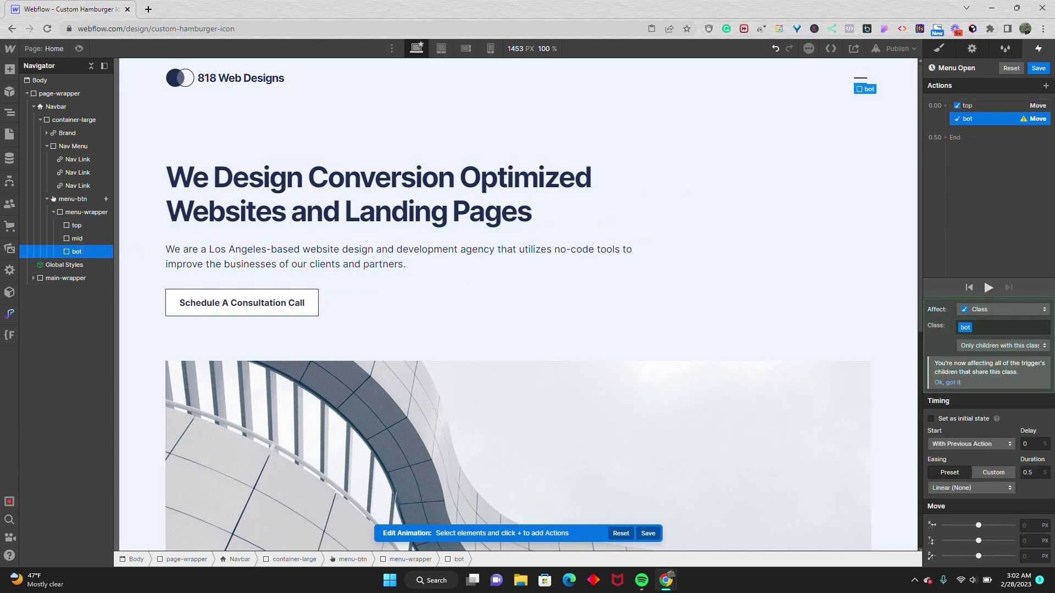
left_click(1033, 541)
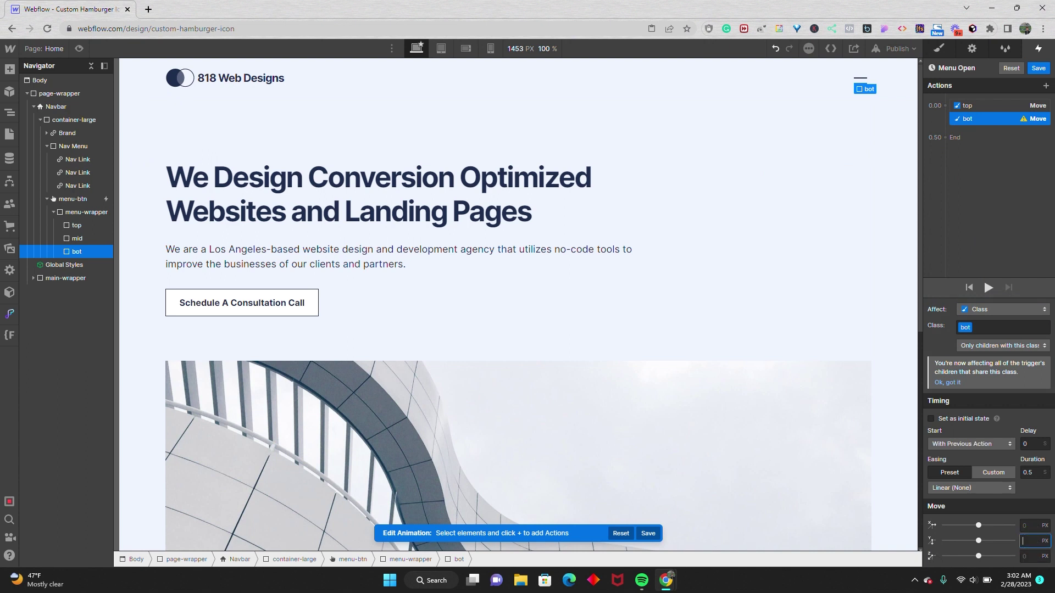
type("-10")
left_click(1009, 488)
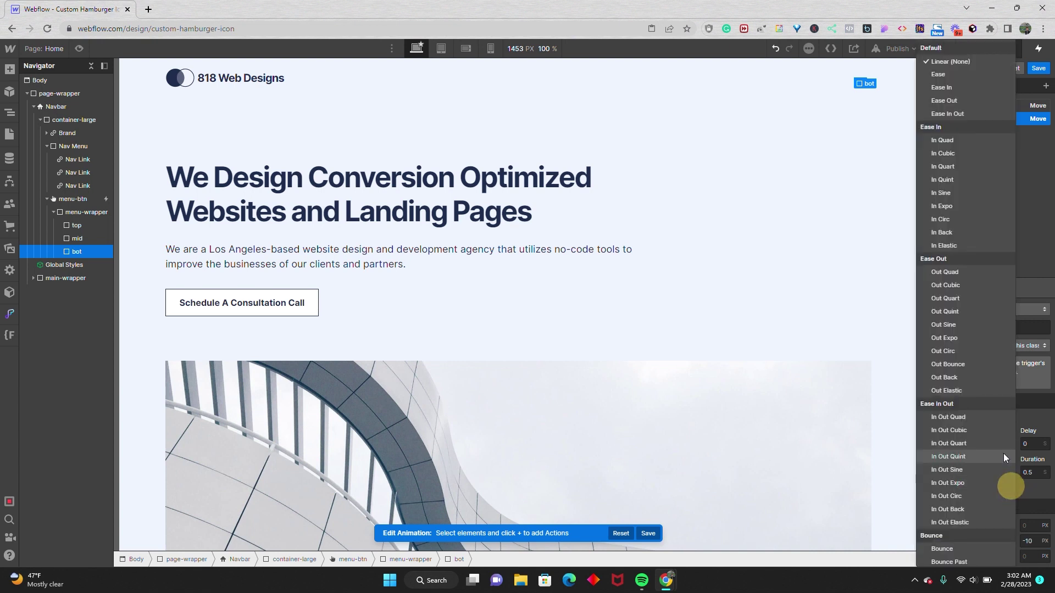
left_click(964, 301)
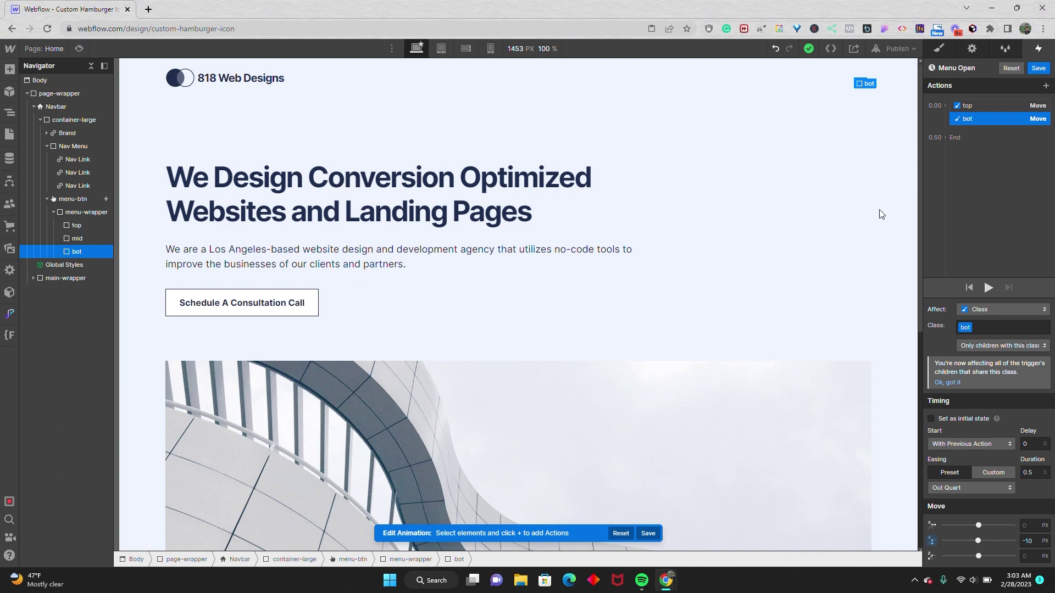
left_click(87, 238)
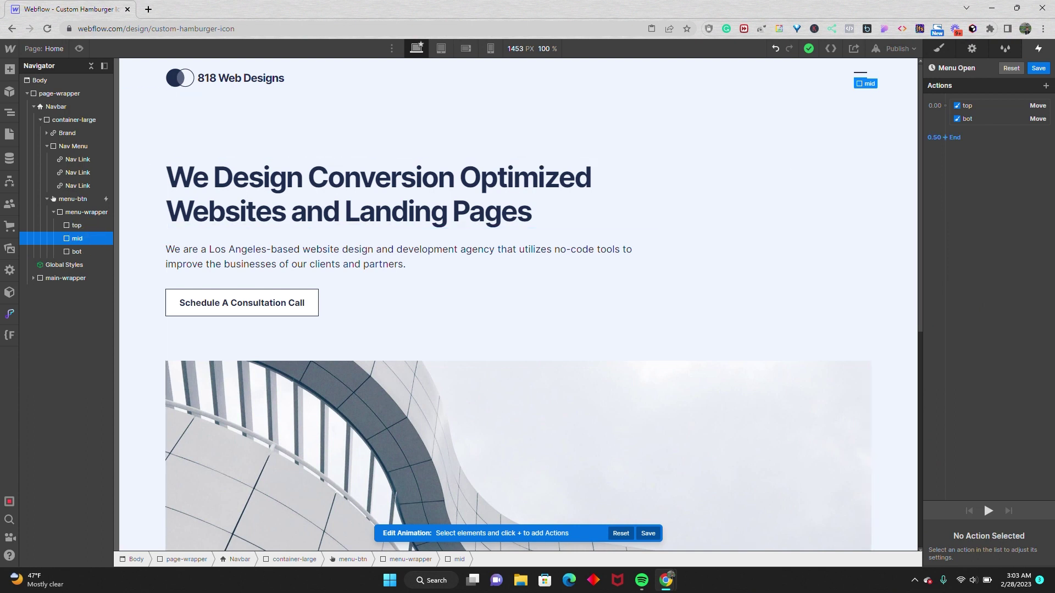
- Add an Opacity action fading the mid bar to 0 with Out Quart easing
left_click(945, 137)
left_click(952, 238)
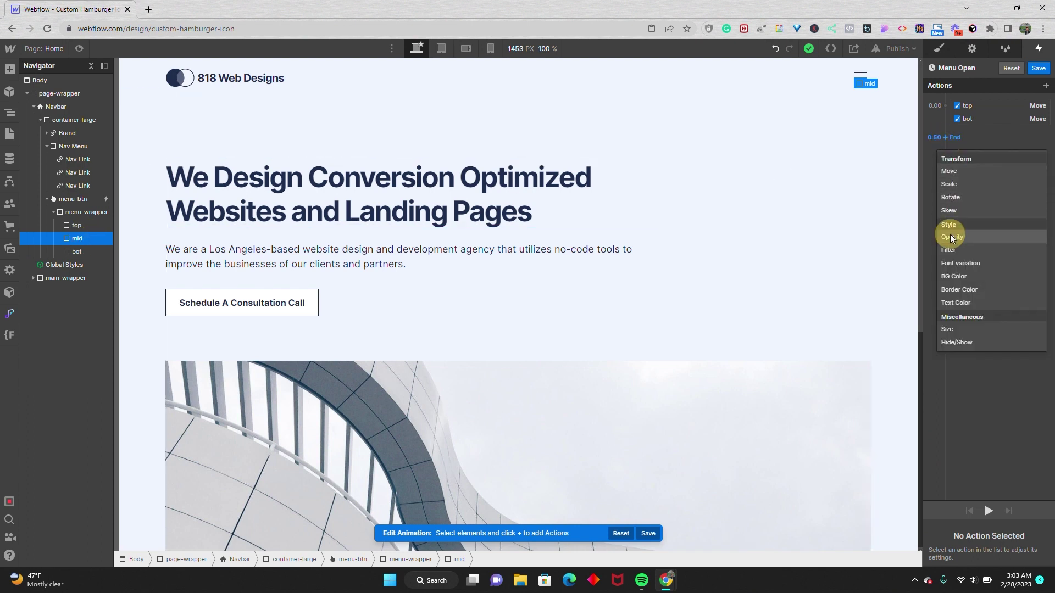
left_click_drag(1010, 556, 944, 556)
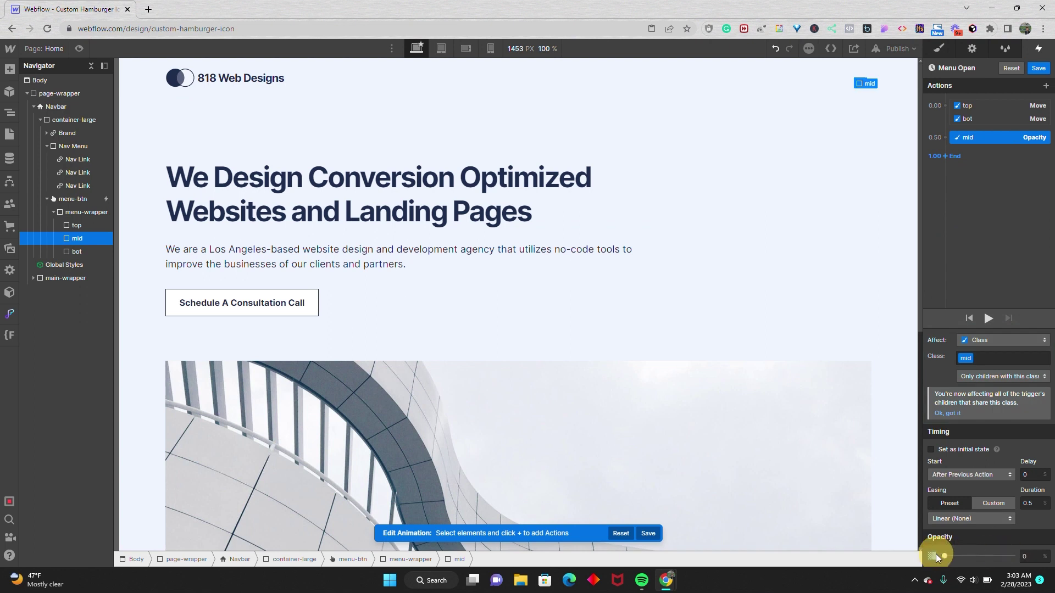
left_click(954, 519)
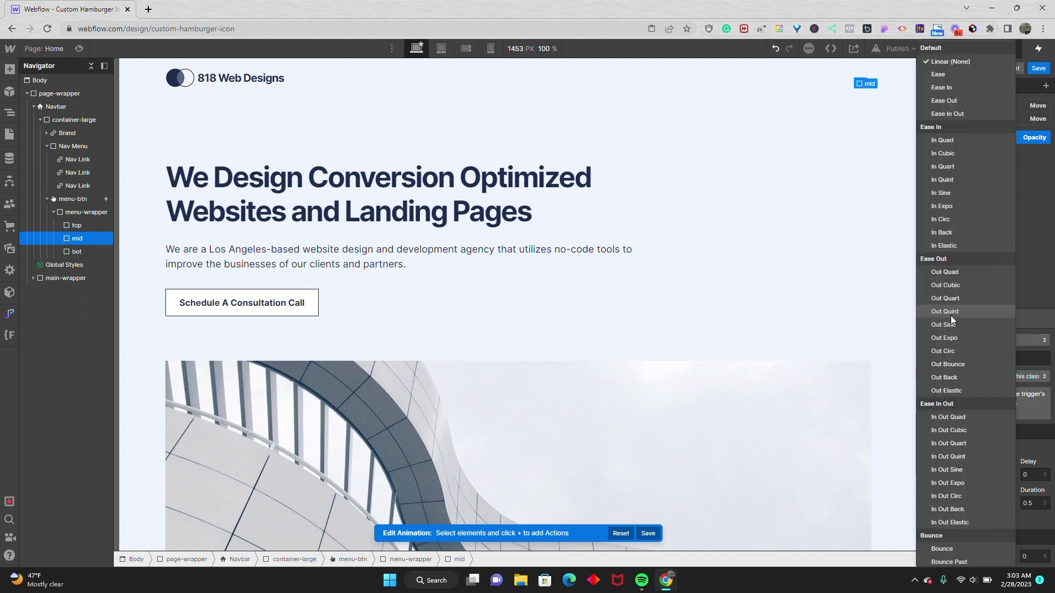
left_click(951, 299)
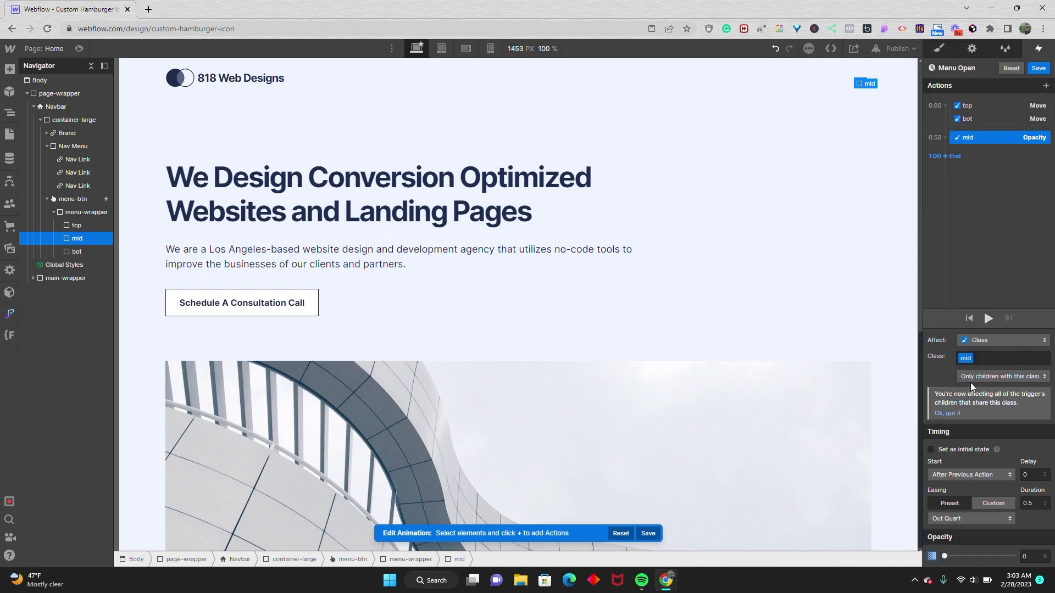
- Make the fade start With Previous Action after a 0.5 s delay
left_click(975, 474)
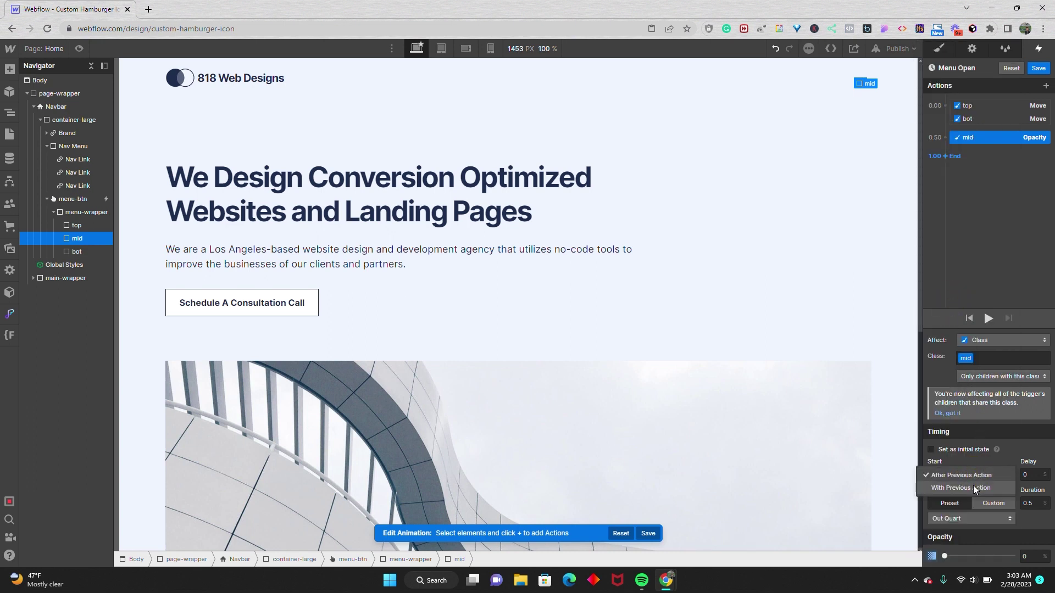
left_click(973, 486)
left_click(1025, 475)
key("BackSpace")
type(".5")
key("Return")
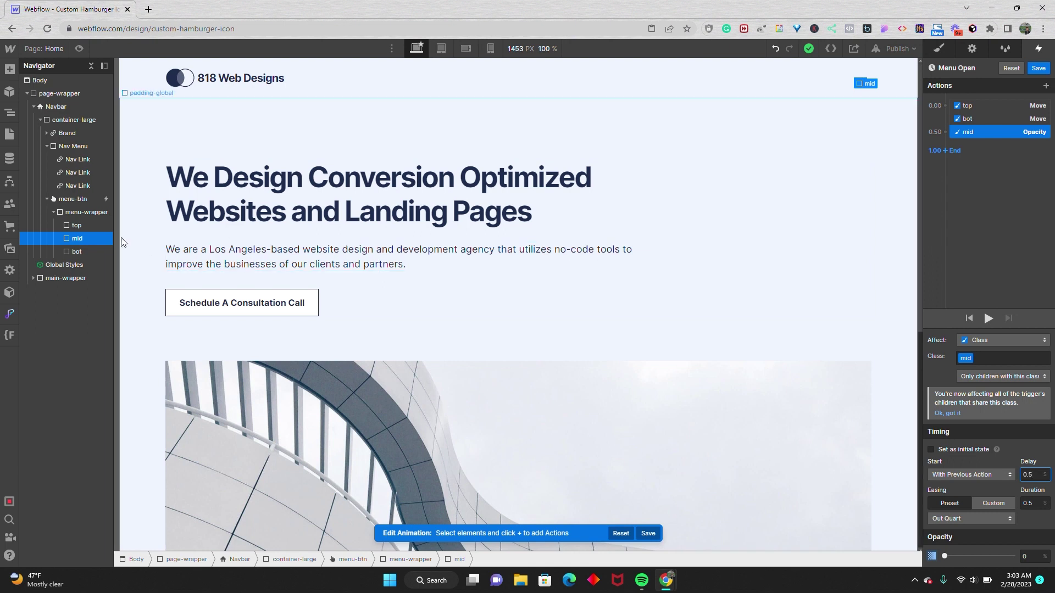
- Add a Rotate action turning the top bar 45° on Z with Out Quart easing
left_click(77, 224)
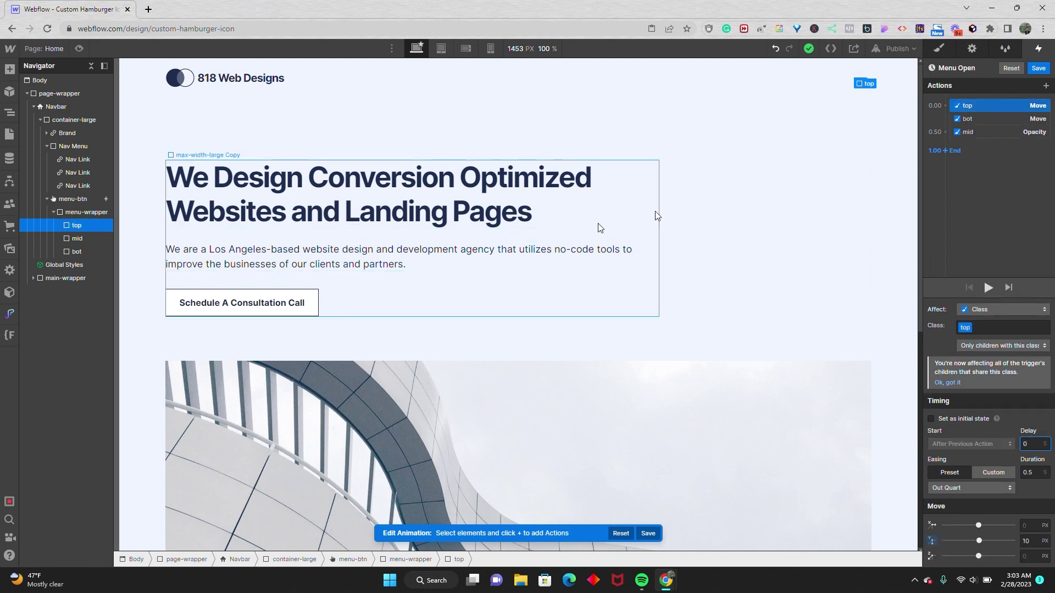
left_click(945, 151)
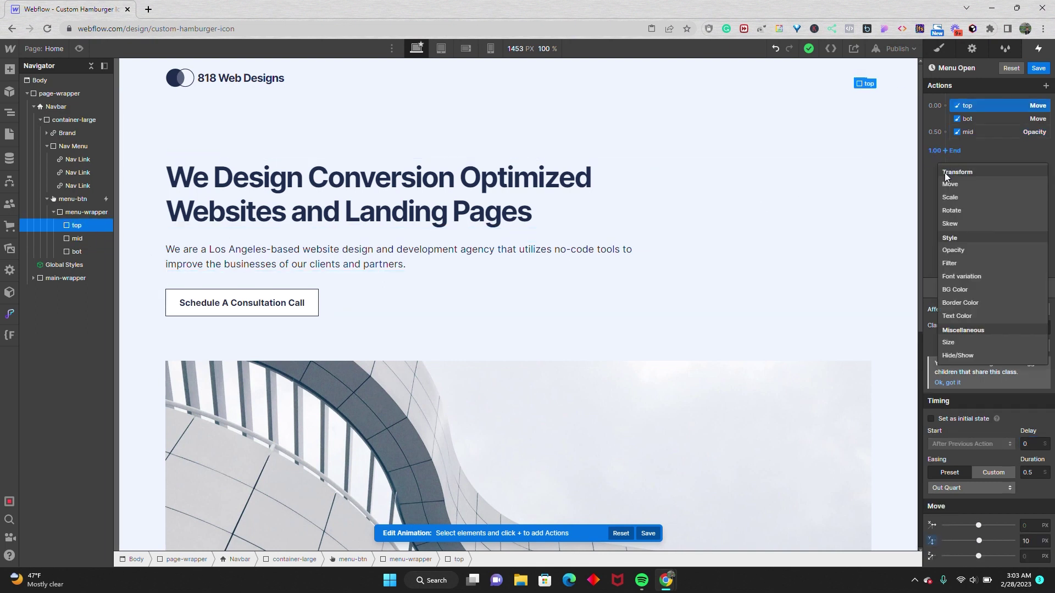
left_click(948, 210)
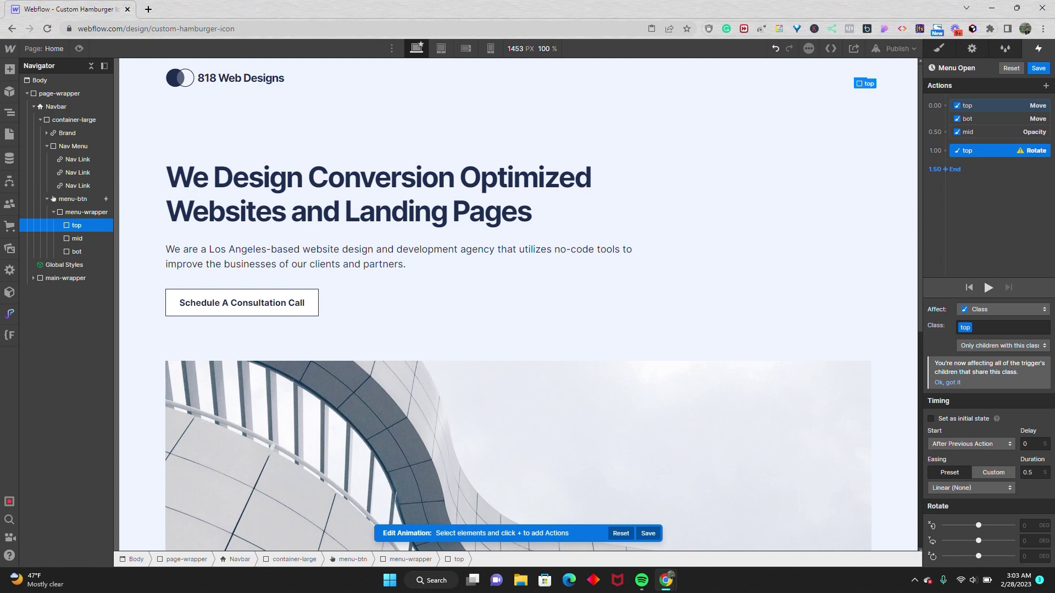
left_click(1027, 556)
type("45")
left_click(998, 486)
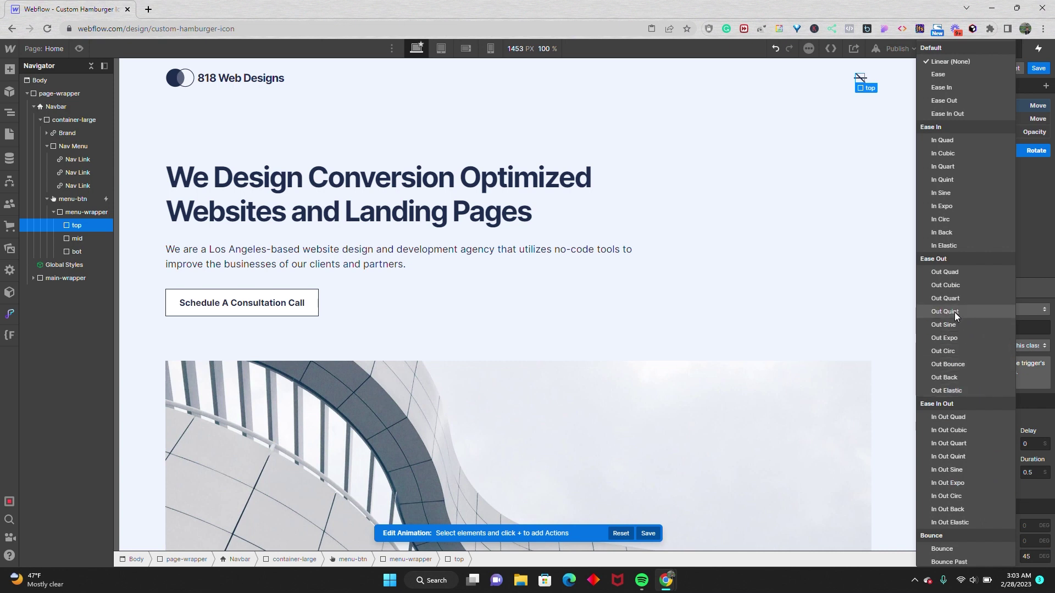
left_click(954, 301)
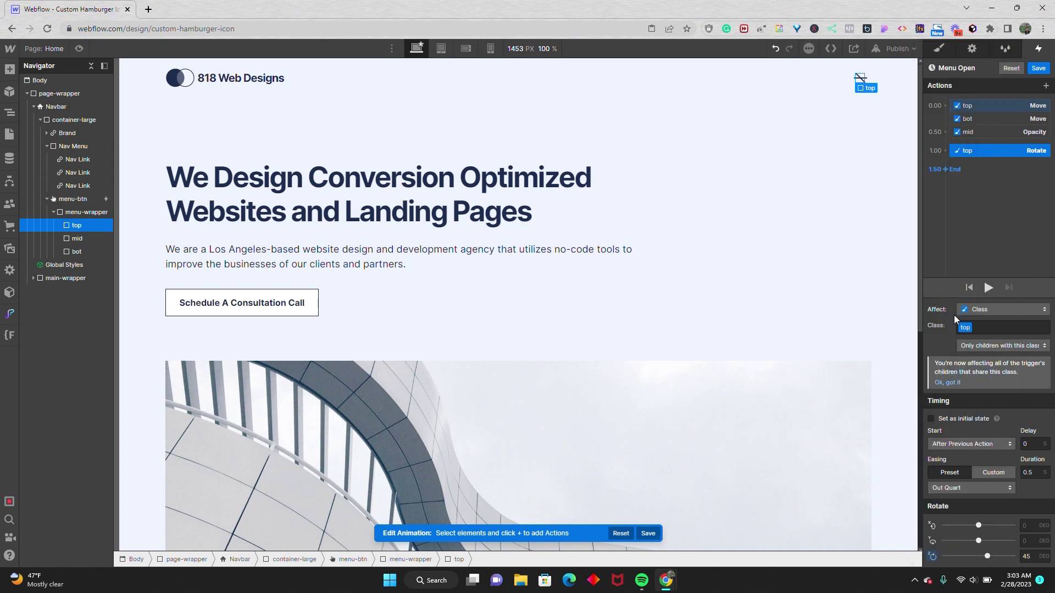
- Make the rotation start With Previous Action after a 0.8 s delay
left_click(974, 441)
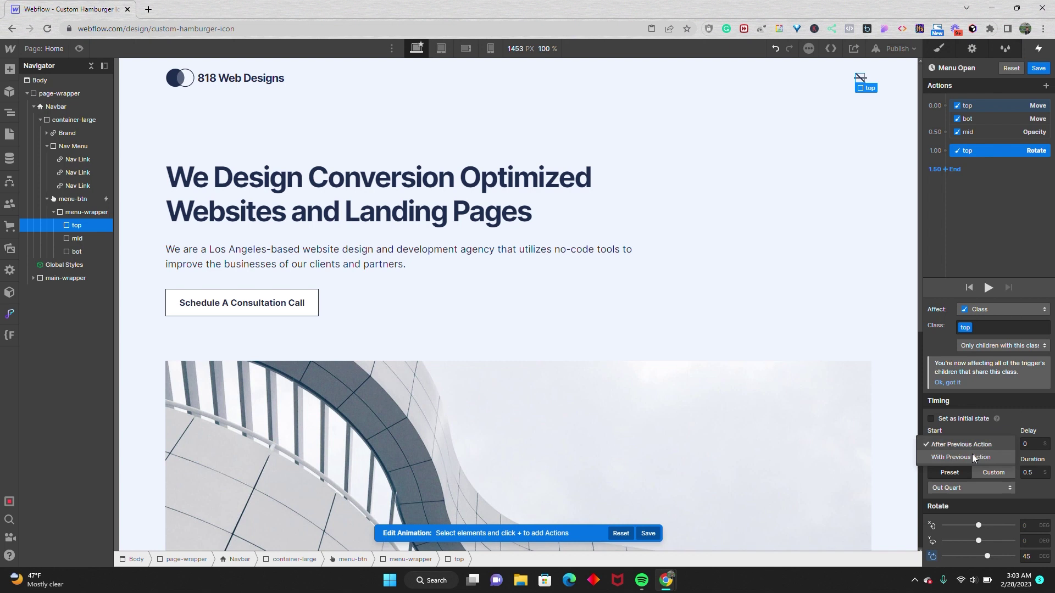
left_click(974, 457)
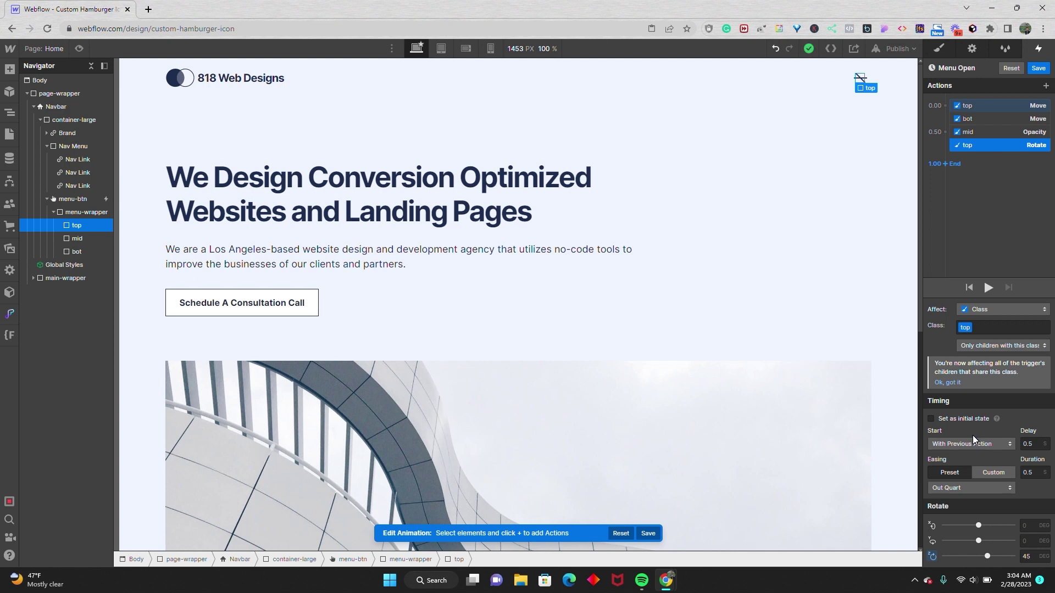
left_click(1029, 443)
type(".8")
key("Return")
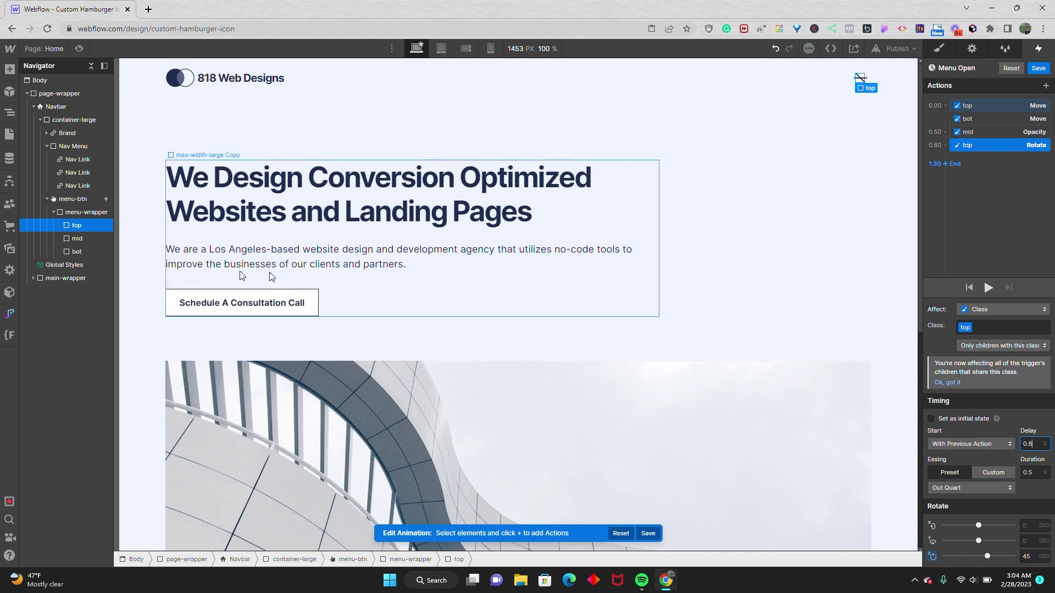
left_click(91, 251)
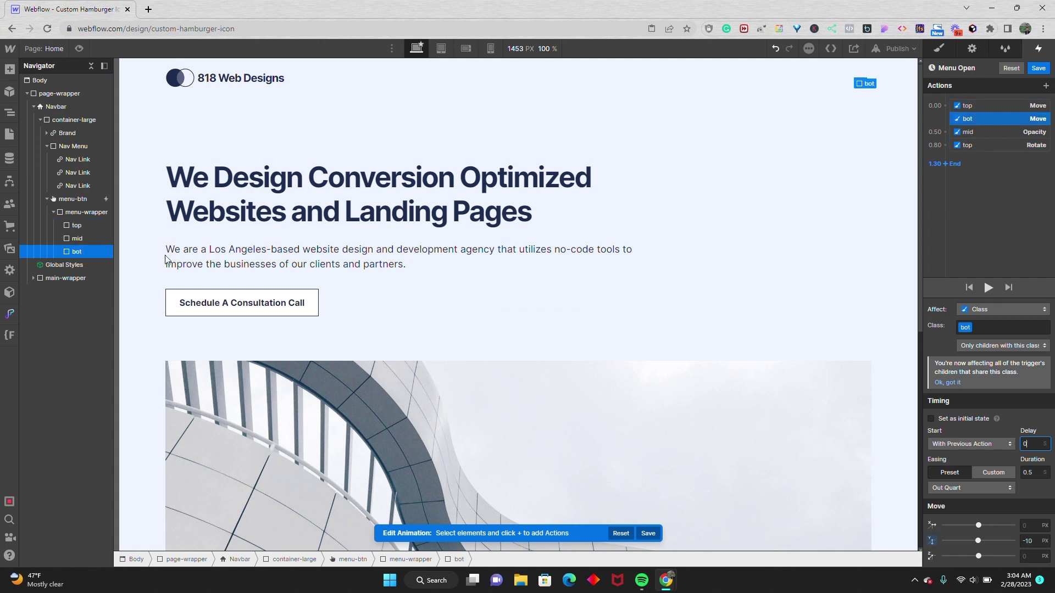
- Add a Rotate action at 0.80 turning the bot bar -45° on Z
left_click(945, 145)
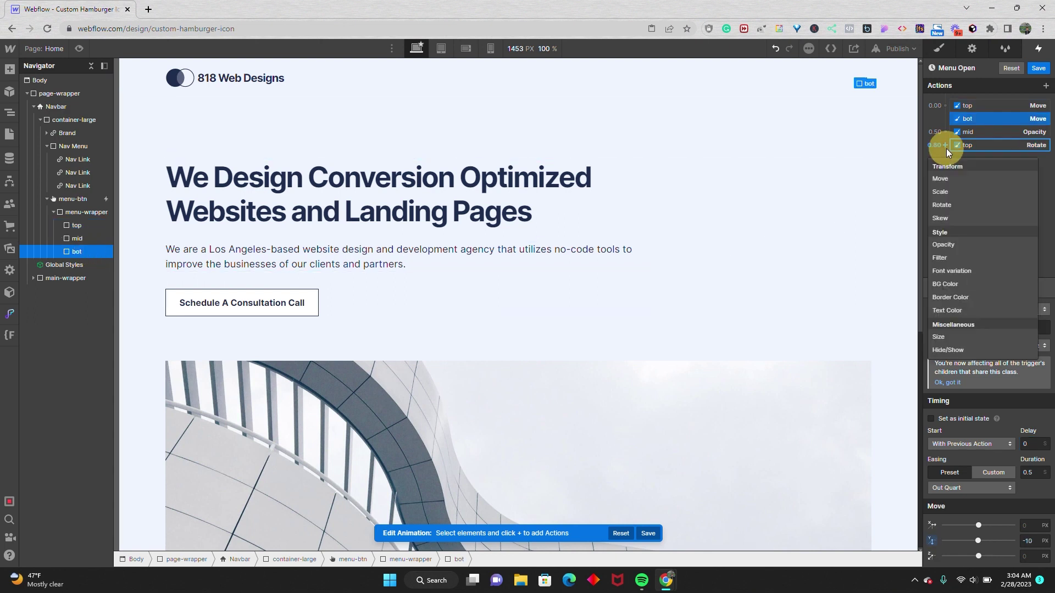
left_click(944, 204)
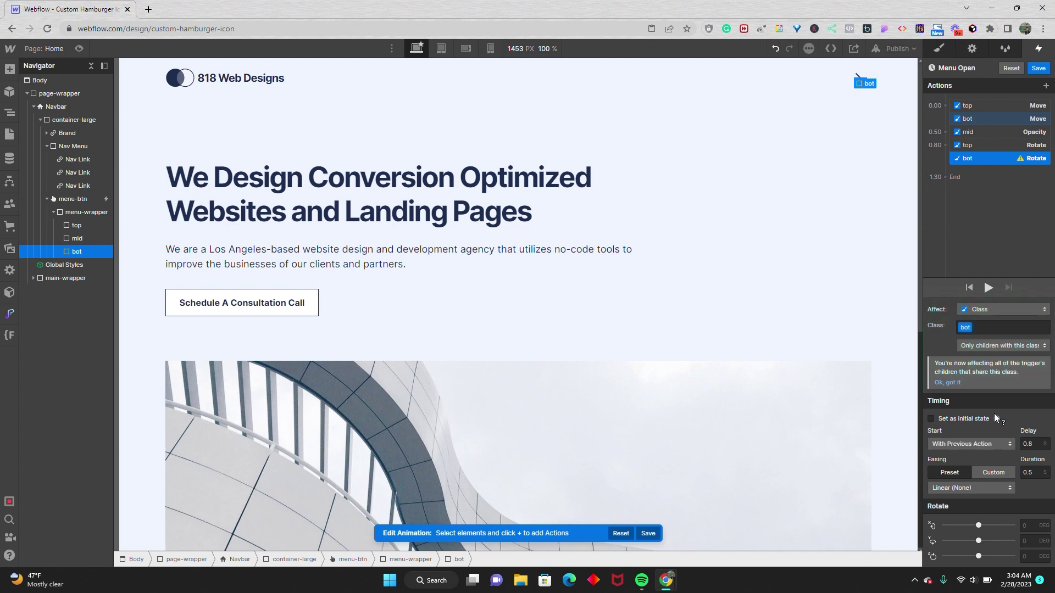
left_click(1033, 556)
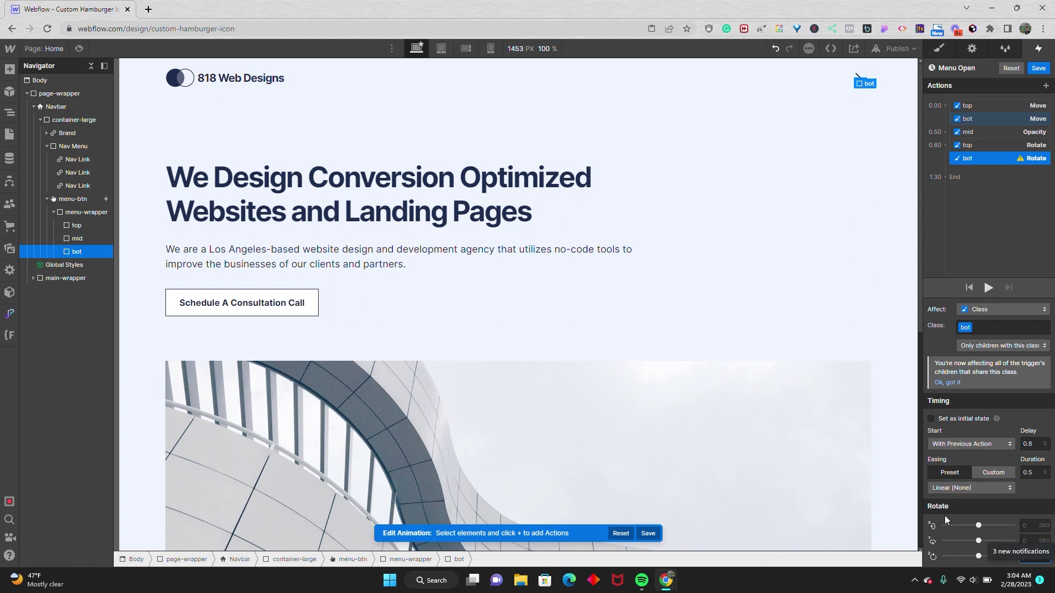
- Give the bot rotation Out Quart easing, preview Menu Open, and save it
left_click(959, 488)
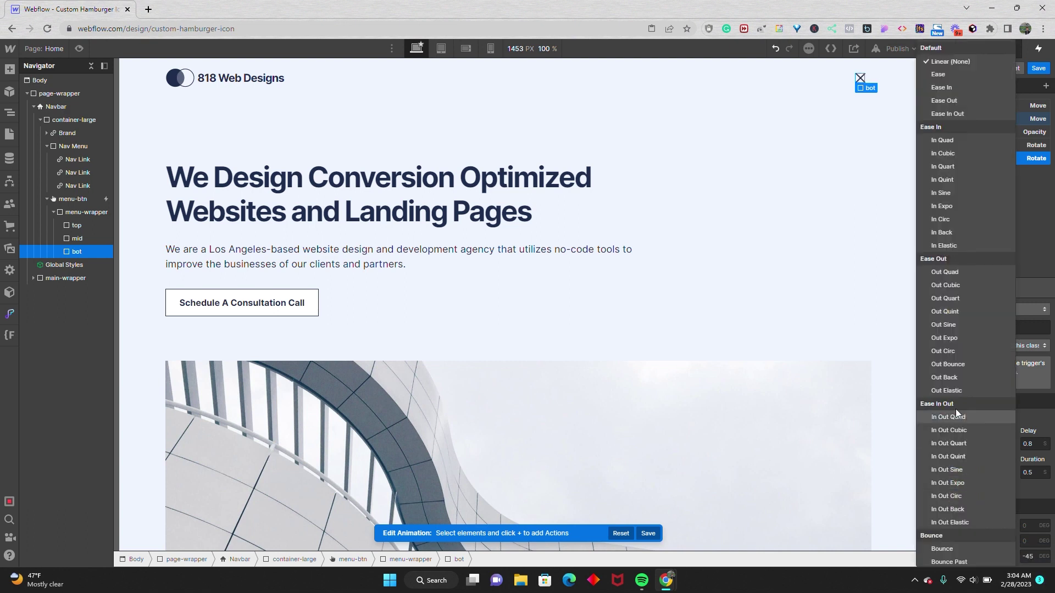
left_click(954, 302)
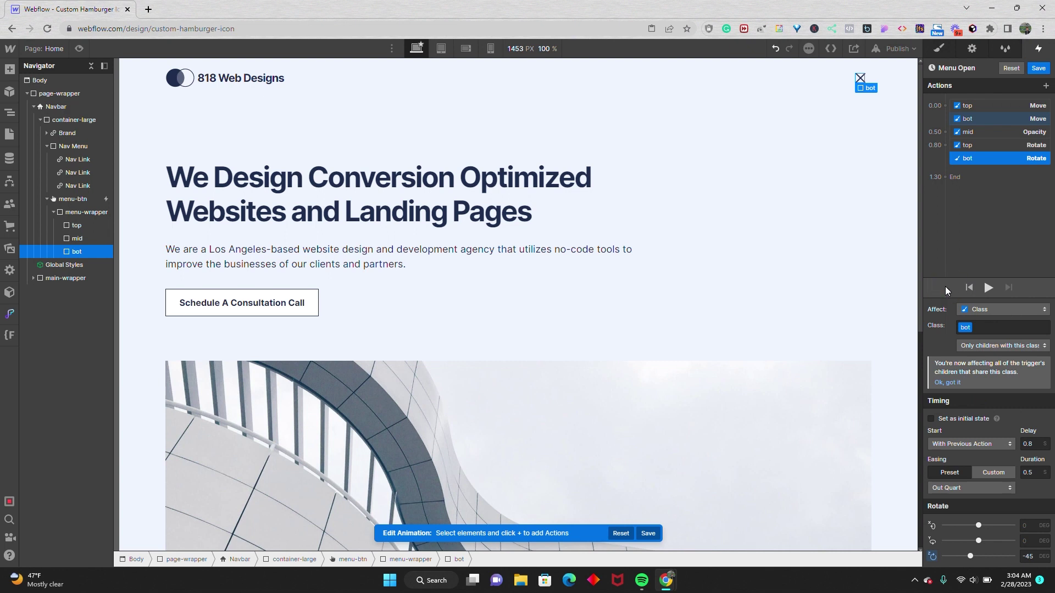
left_click(985, 288)
left_click(1031, 69)
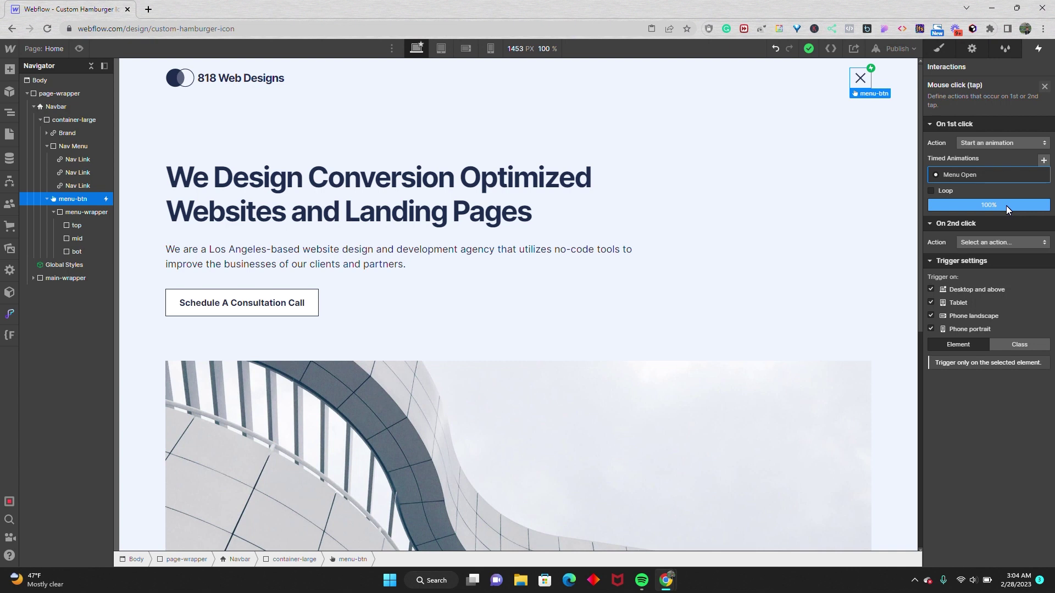
- Set On 2nd click to Start an animation and create a timed animation named 'Menu Out'
left_click(998, 243)
left_click(991, 269)
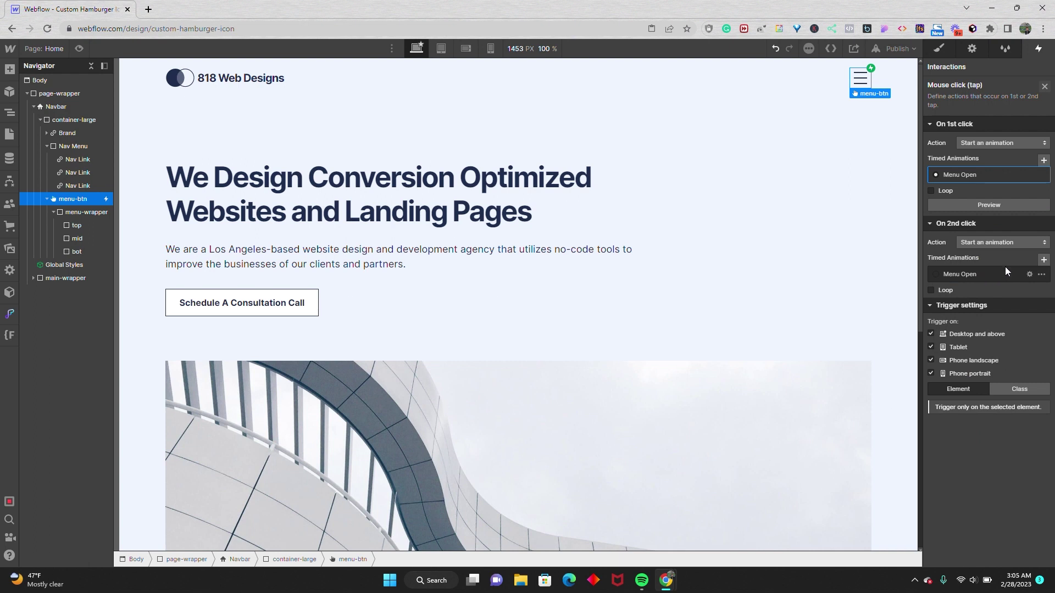
left_click(1043, 258)
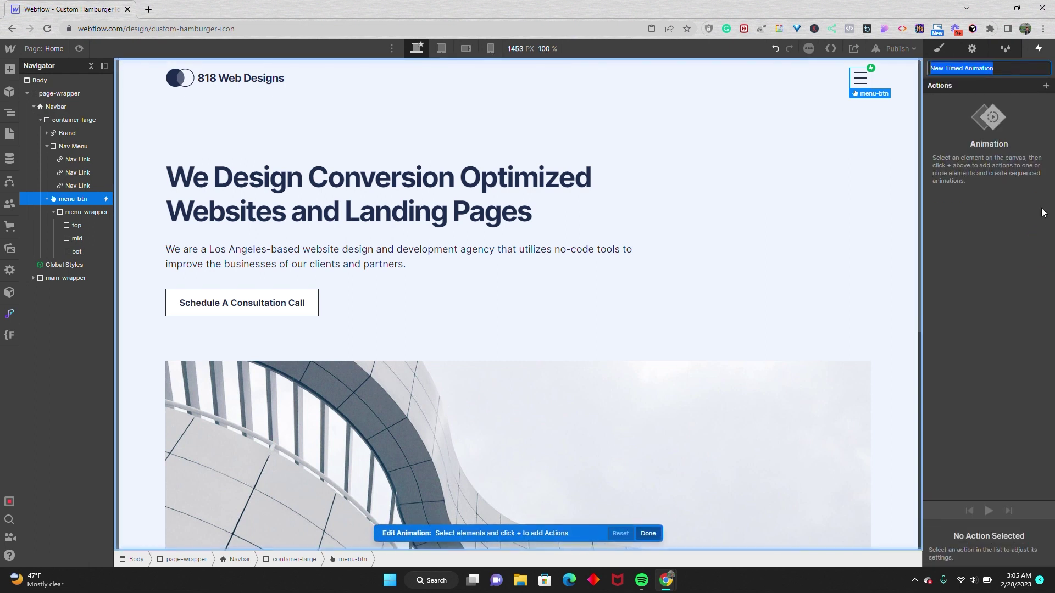
type("Menu")
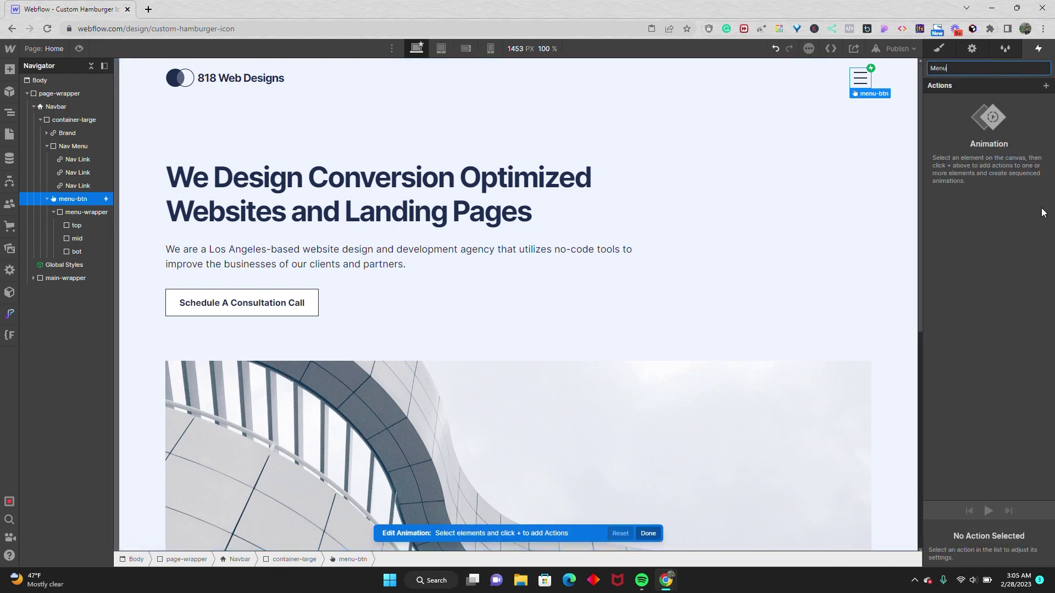
type(" Out")
key("Return")
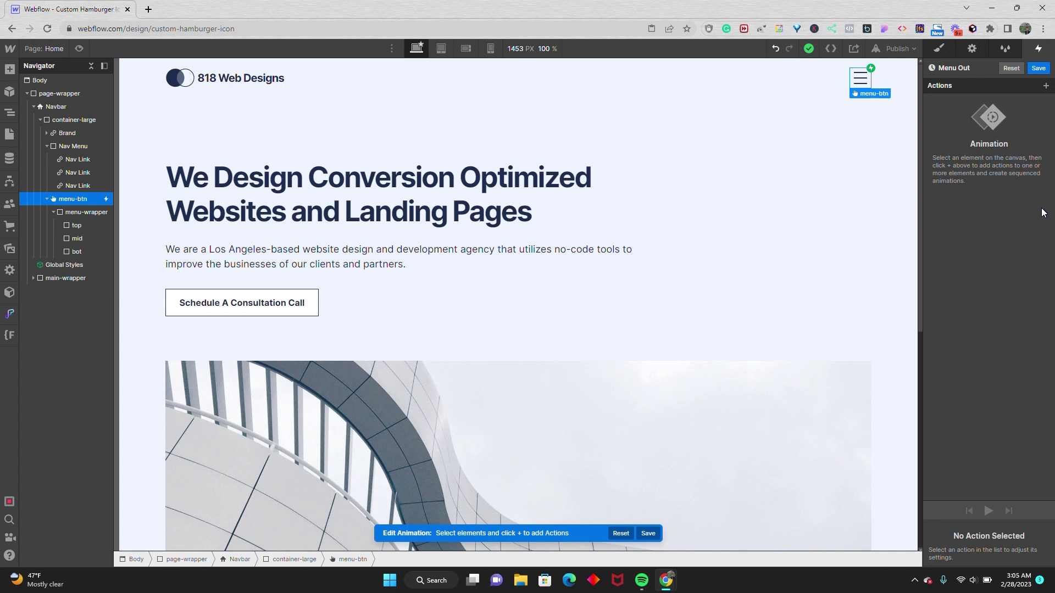
- Add a Rotate action returning the top bar to 0° Z with Out Quart easing
left_click(94, 227)
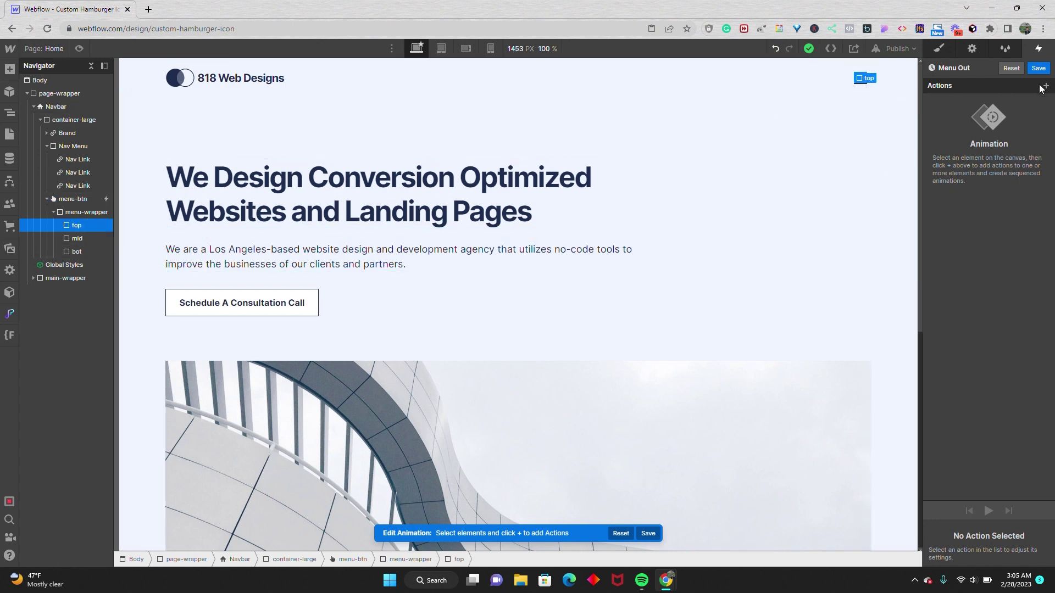
left_click(1043, 87)
left_click(990, 140)
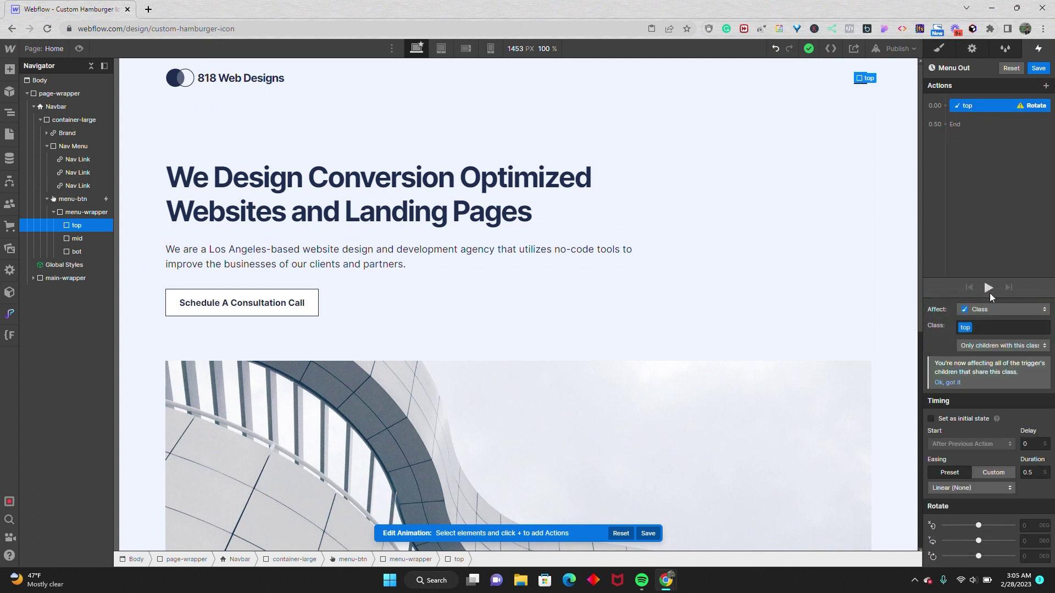
left_click(1028, 557)
type("0")
left_click(1005, 487)
left_click(970, 299)
- Add a Rotate action at 0.00 for the bot bar at 0° Z with Out Quart easing
left_click(77, 251)
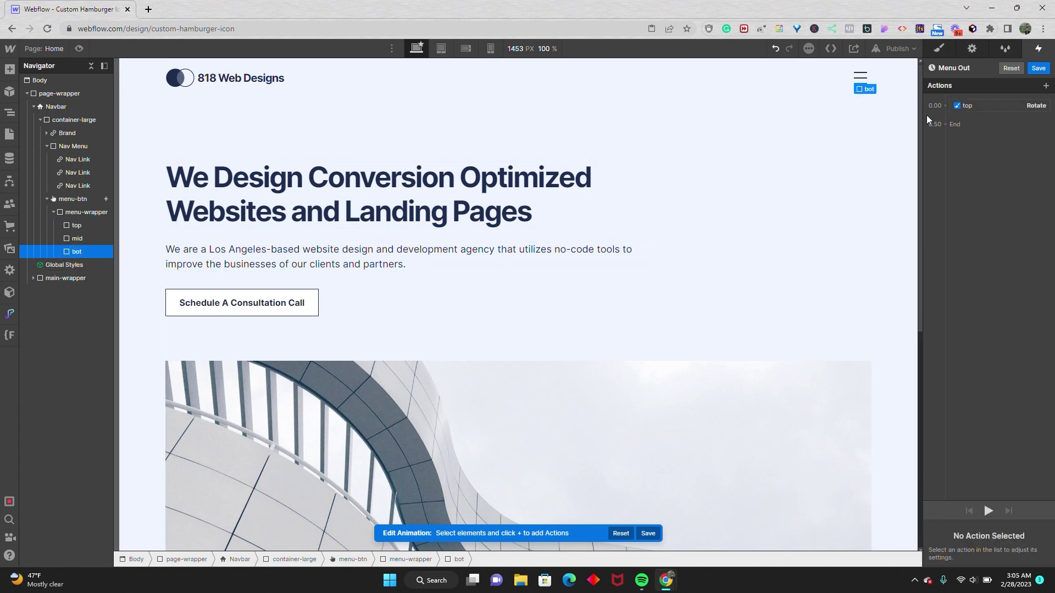
left_click(945, 104)
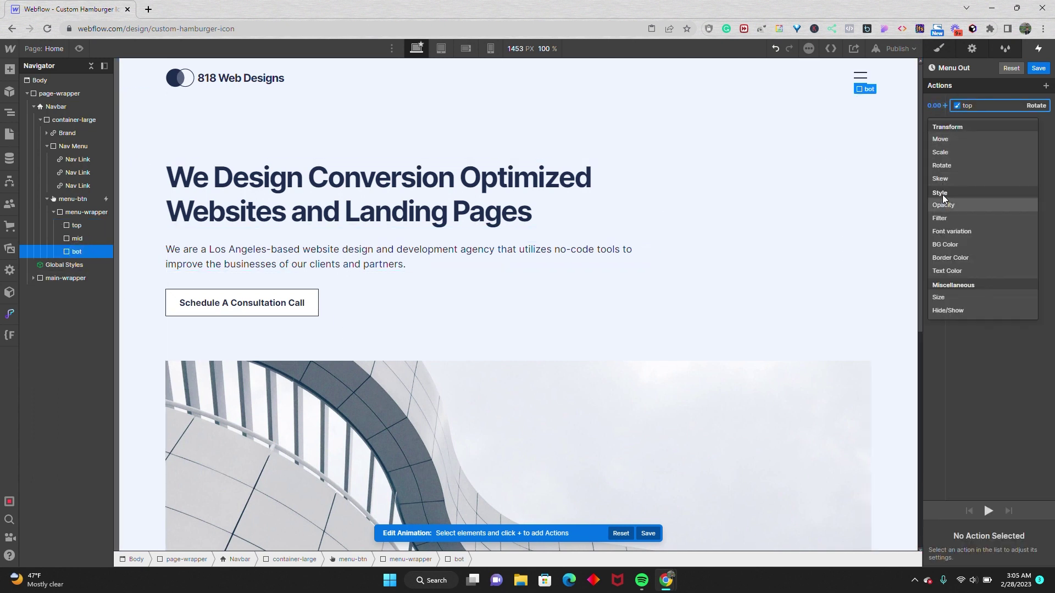
left_click(945, 166)
left_click(1033, 556)
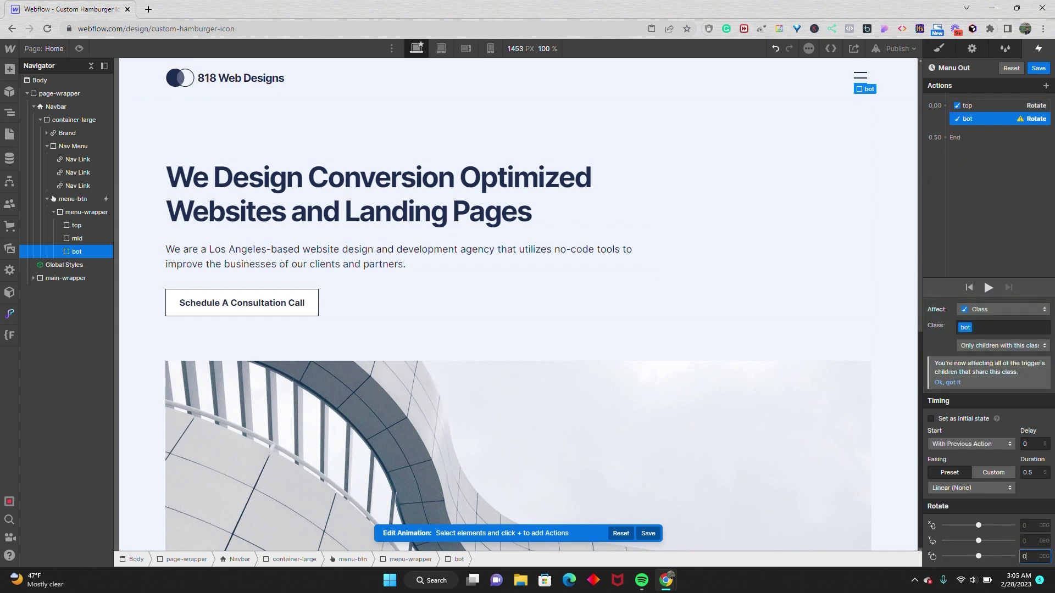
left_click(1010, 489)
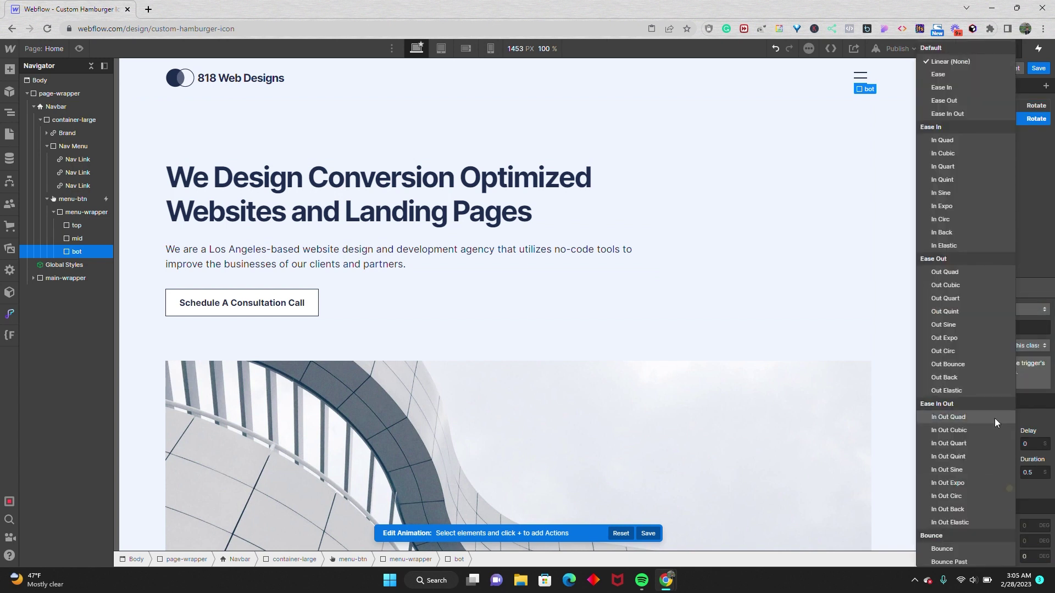
left_click(971, 301)
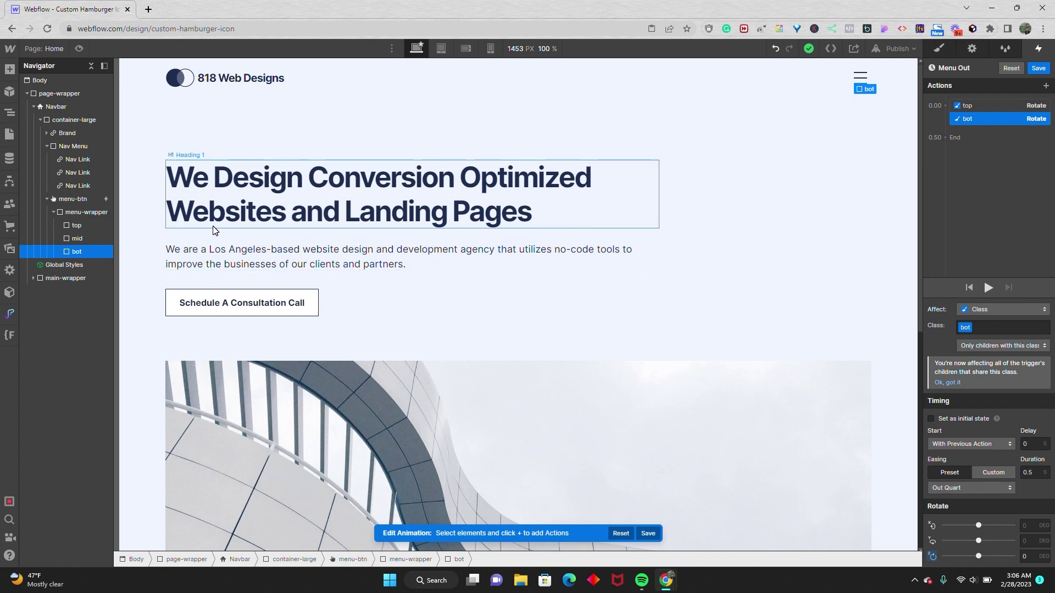
- Add an Opacity action for the mid bar at 100 with Out Quart easing and 0.5 s delay
left_click(94, 238)
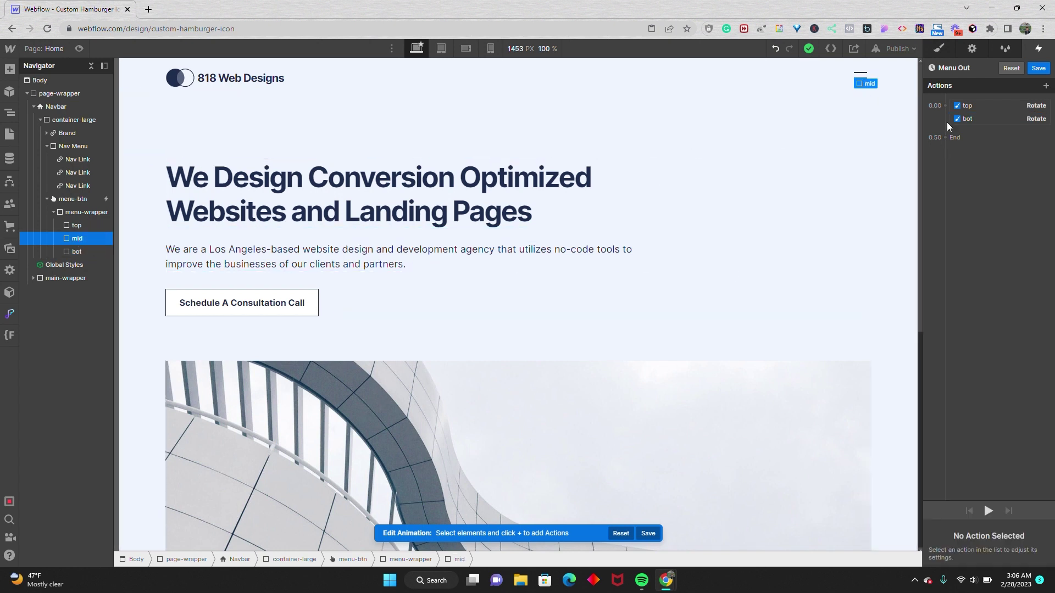
left_click(944, 105)
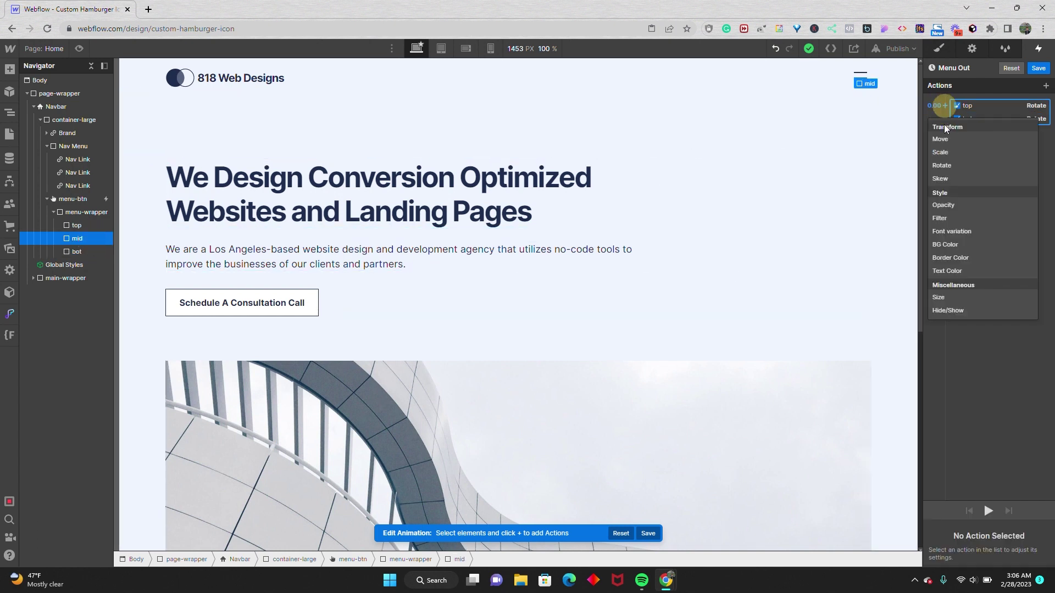
left_click(943, 205)
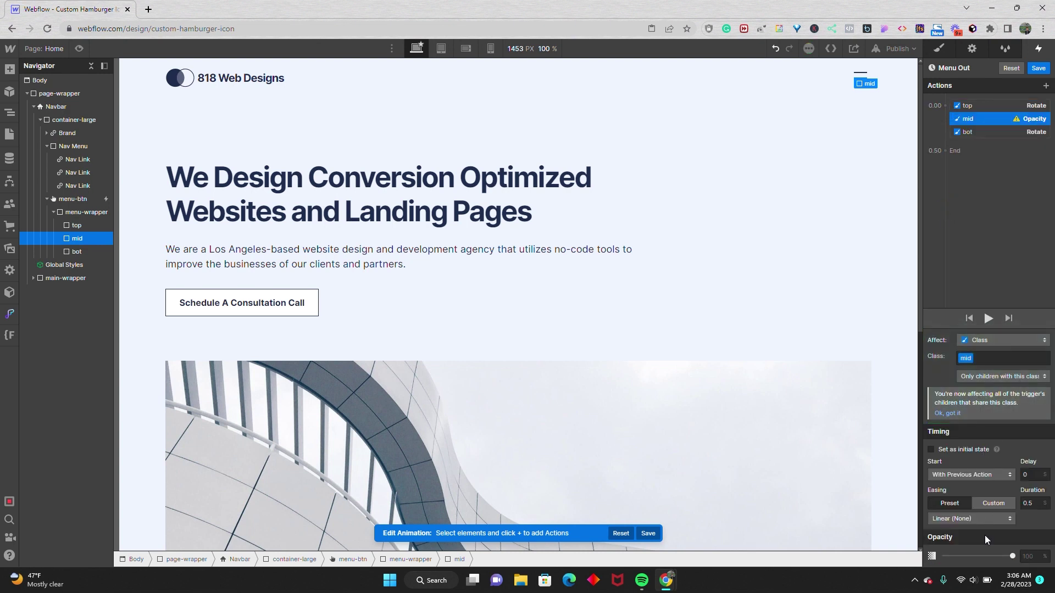
left_click(1011, 556)
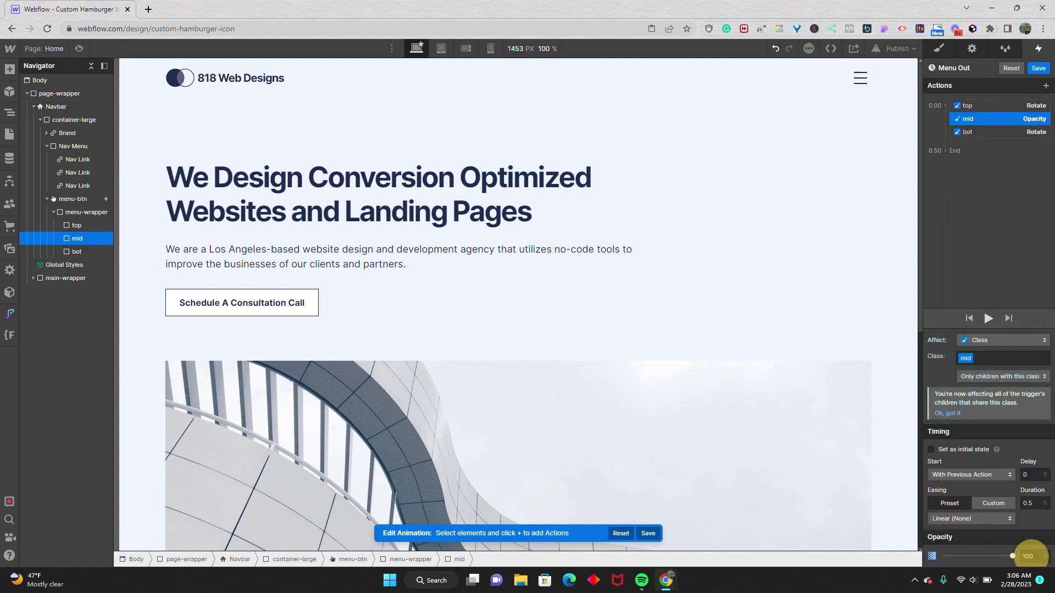
left_click(994, 523)
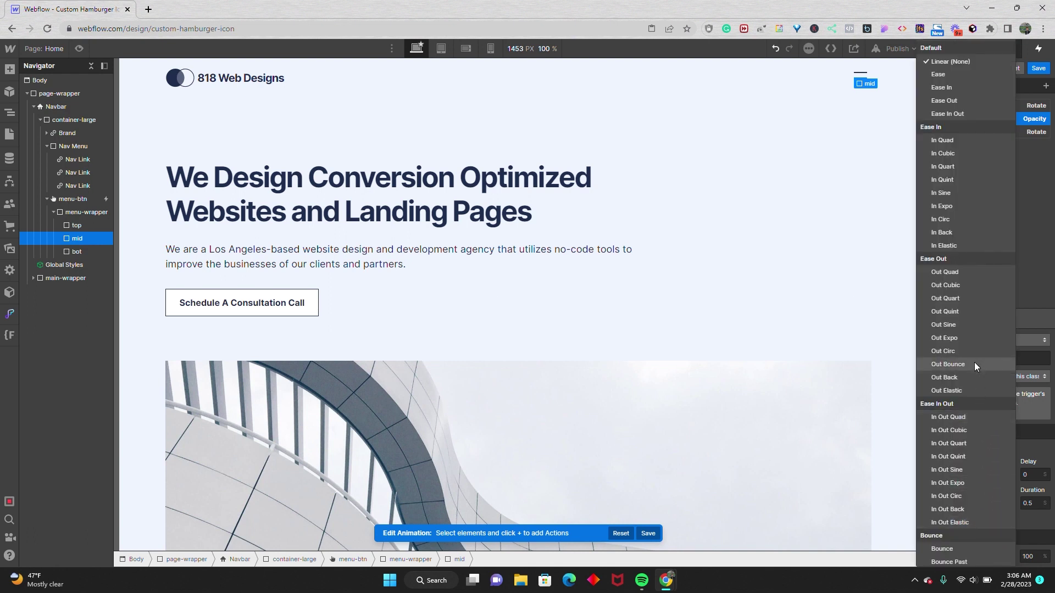
left_click(967, 300)
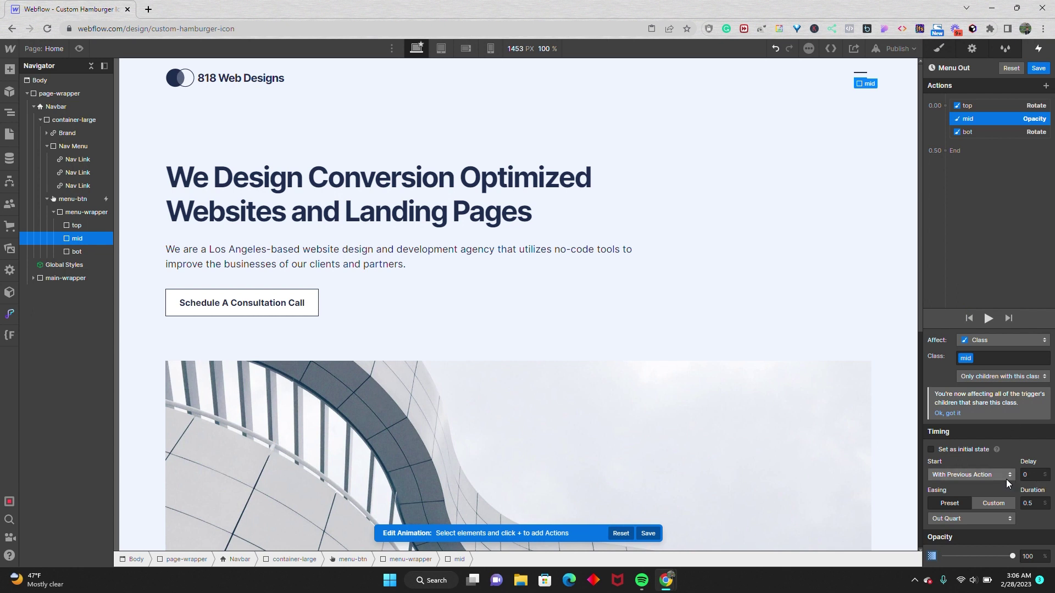
left_click(1028, 475)
key("BackSpace")
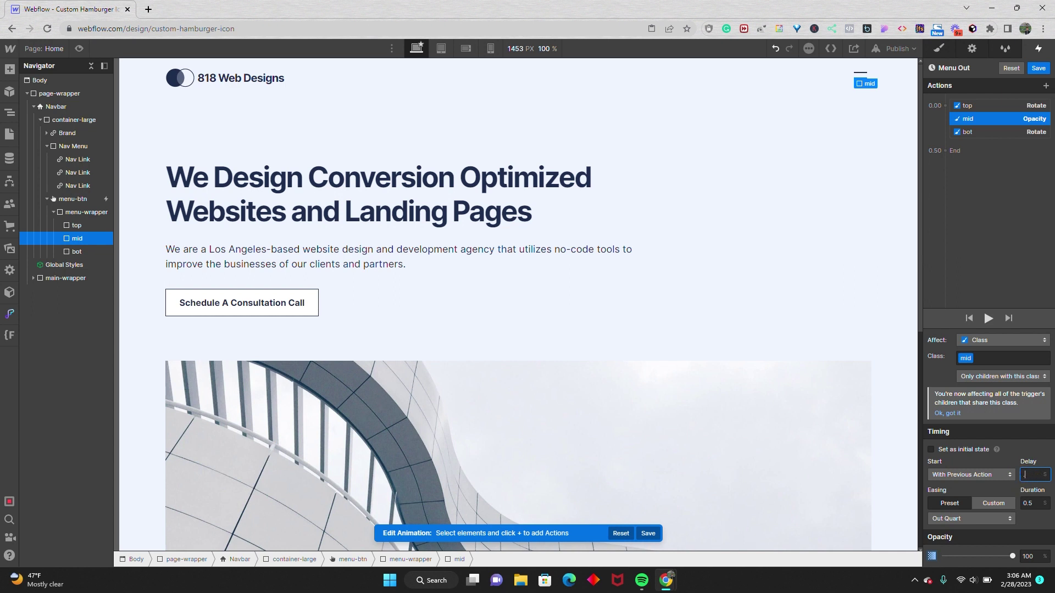
type("0.5")
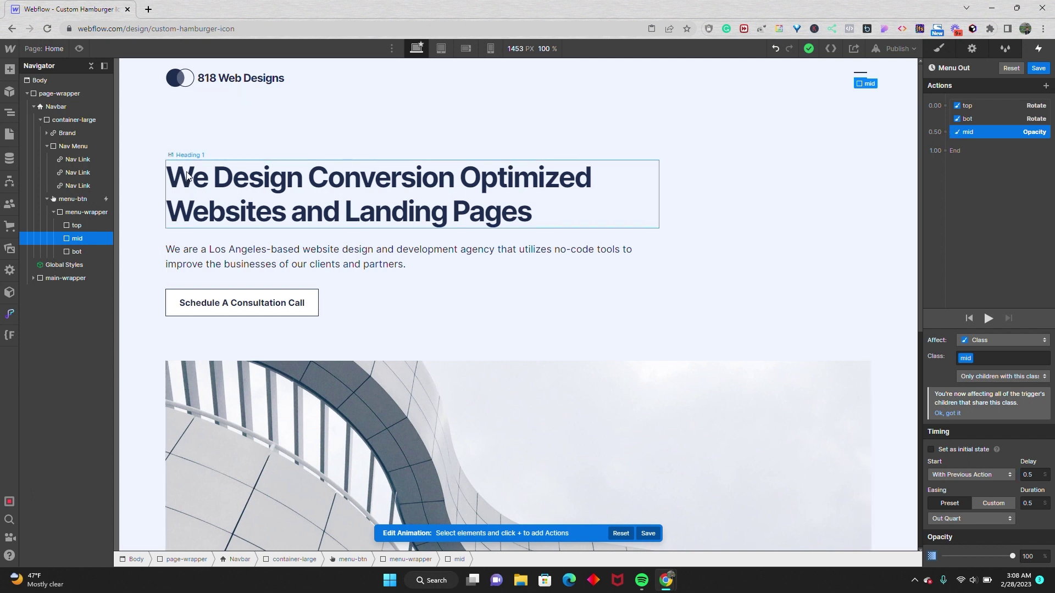
- Add a Move action at 0.50 returning the top bar to 0 px Y with Out Quart easing
left_click(75, 225)
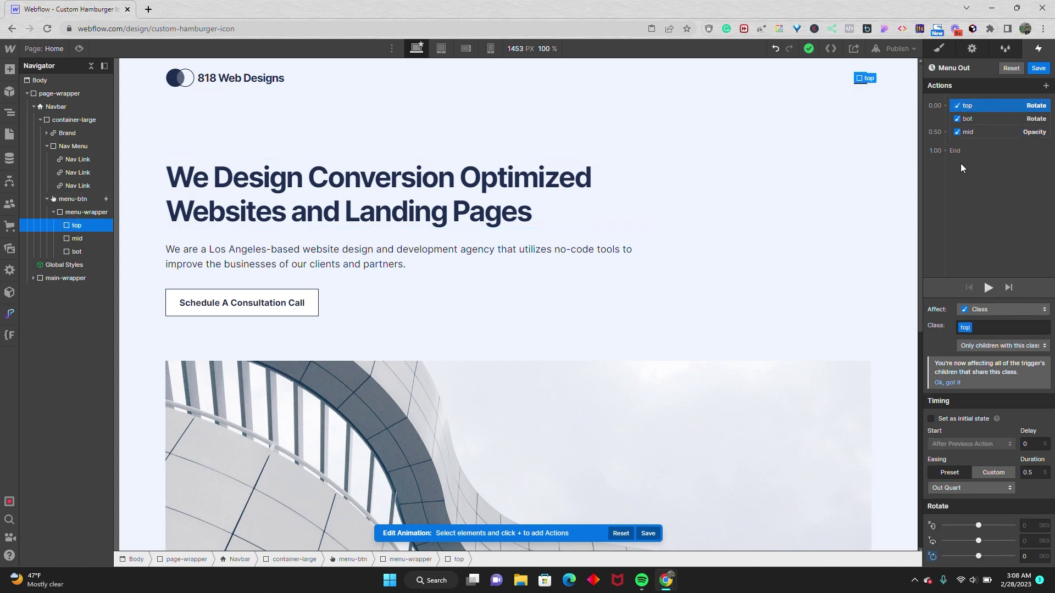
left_click(946, 133)
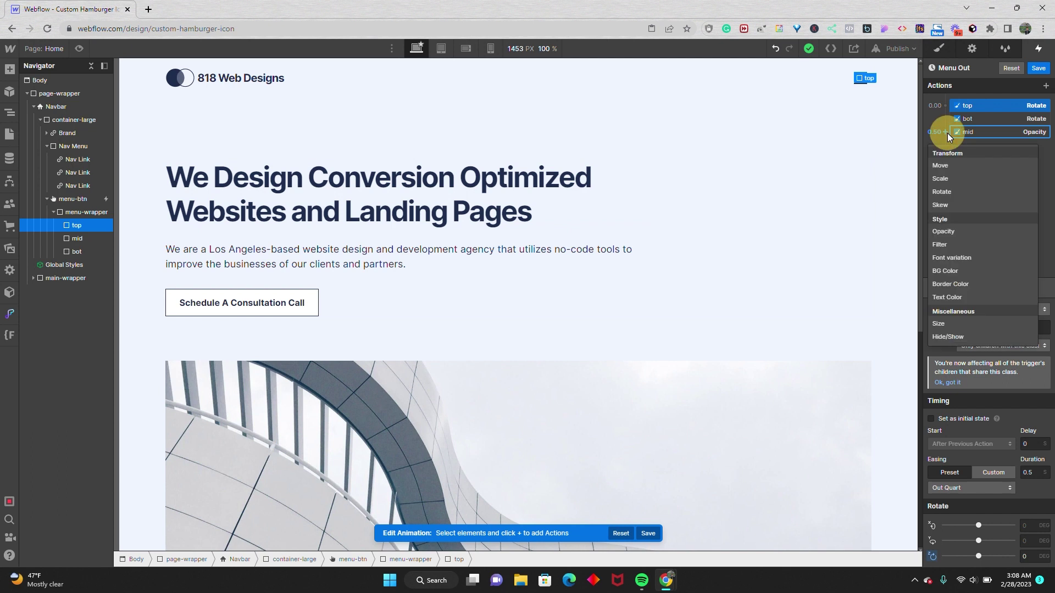
left_click(946, 164)
left_click(1033, 541)
key("Return")
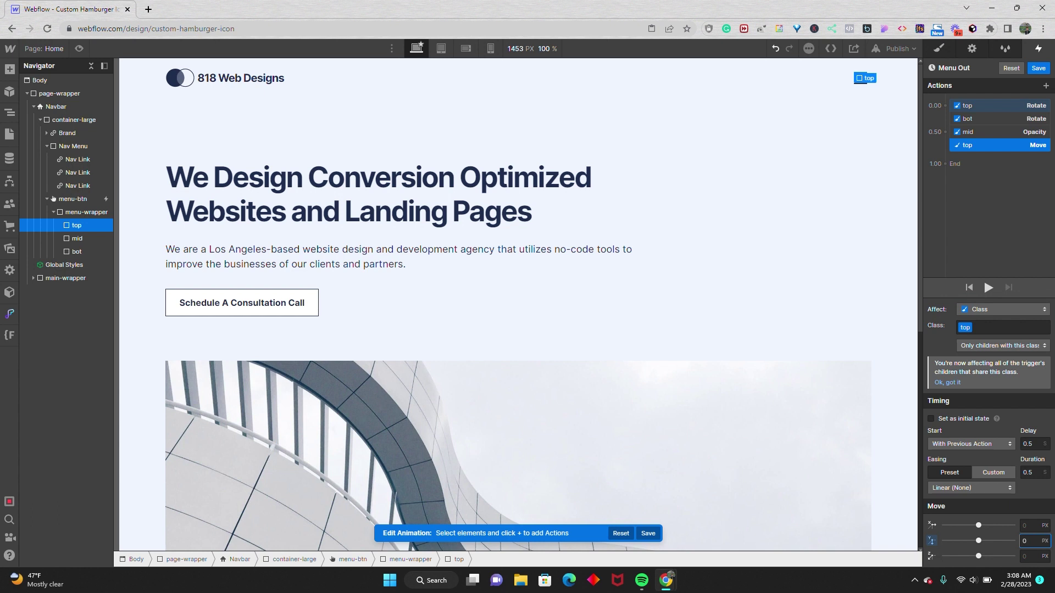
left_click(989, 492)
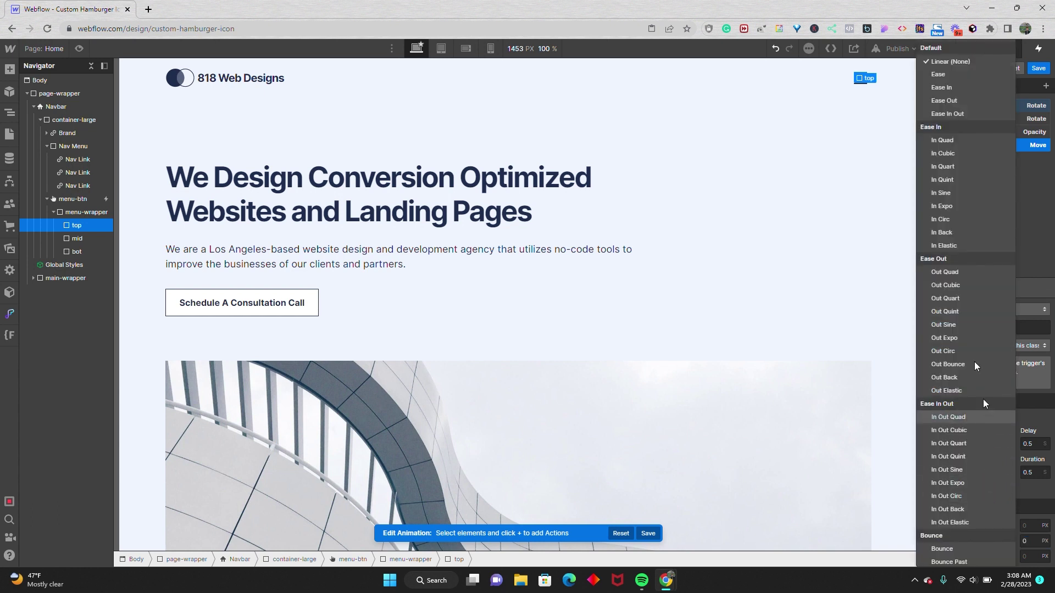
left_click(953, 298)
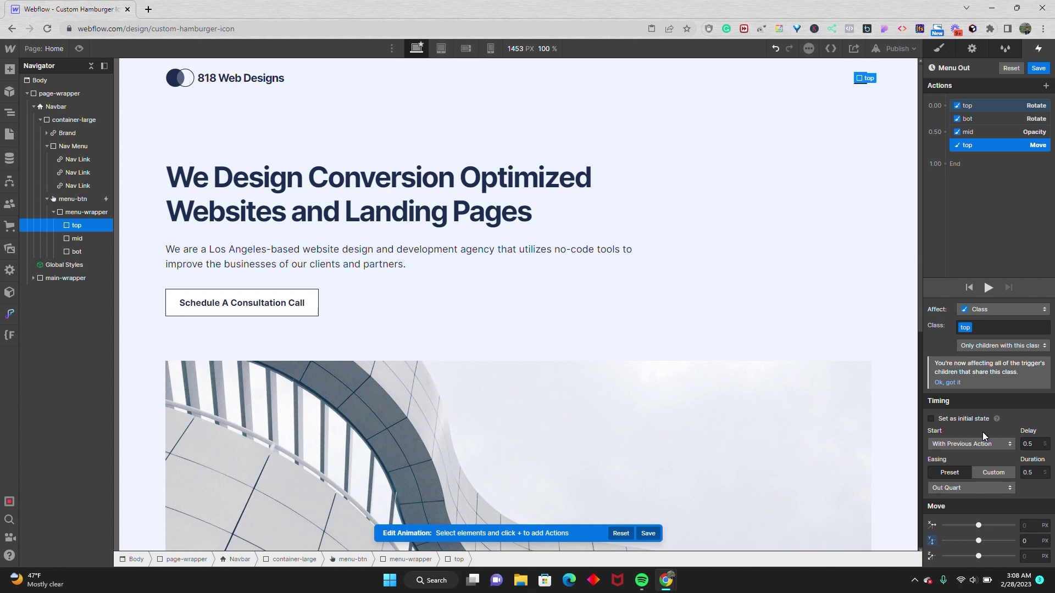
- Add the same 0 px Y Out Quart Move for the bot bar at 0.50, then review the actions
left_click(80, 253)
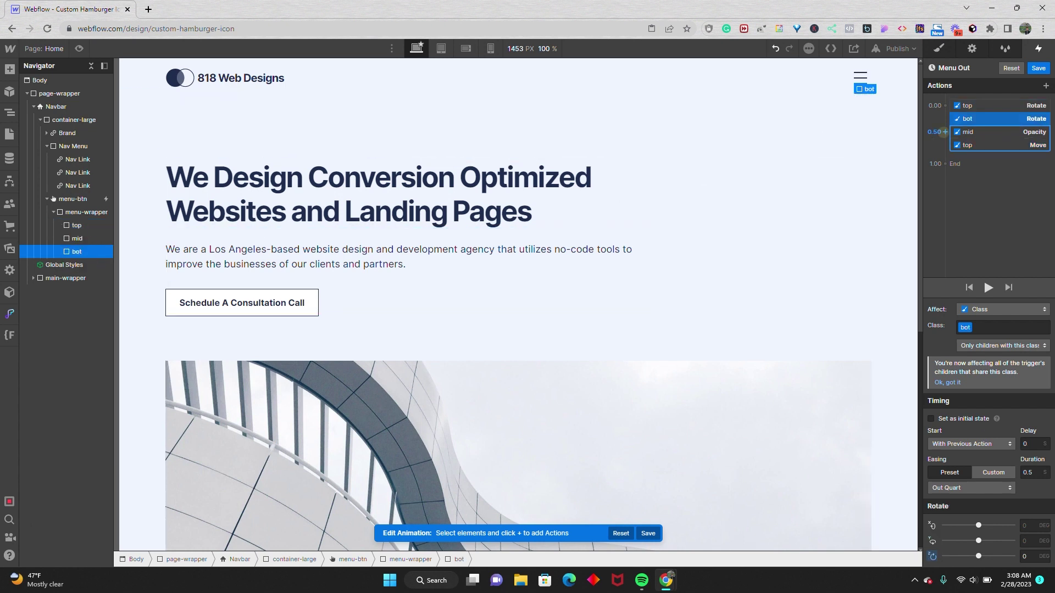
left_click(943, 133)
left_click(944, 164)
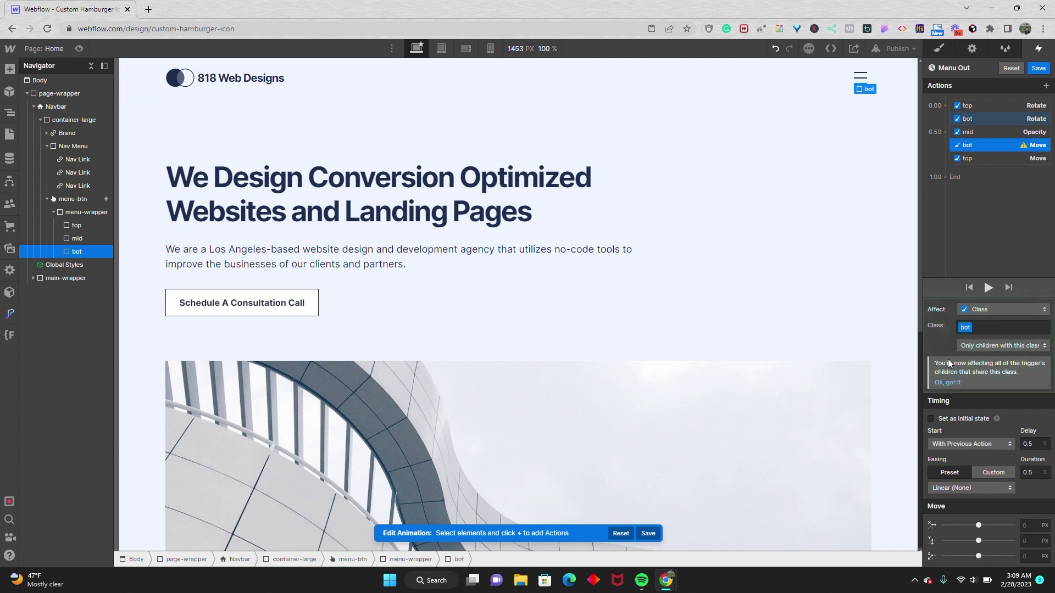
left_click(1033, 541)
left_click(1001, 488)
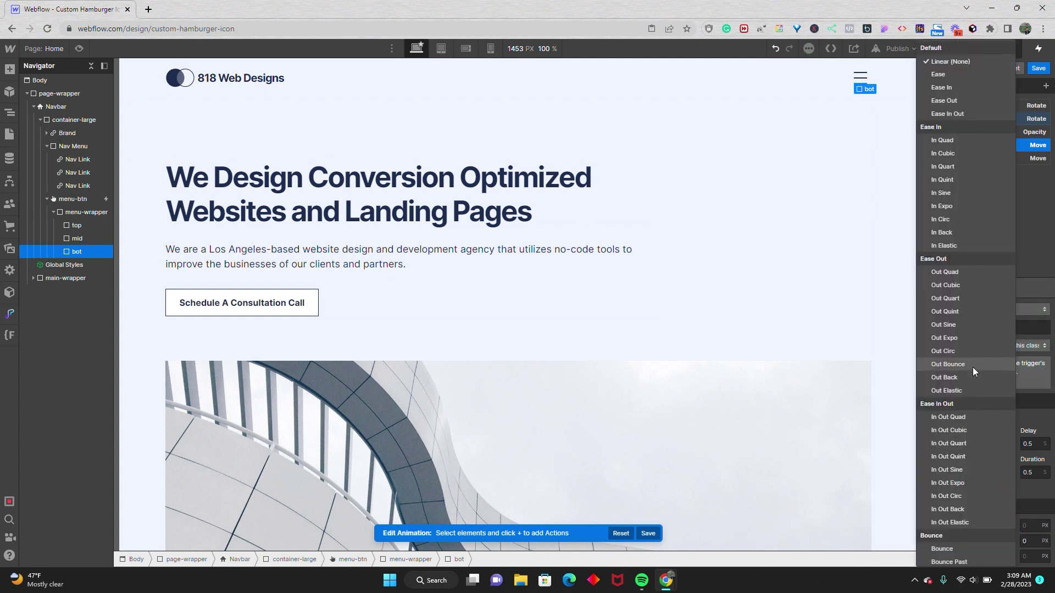
left_click(957, 297)
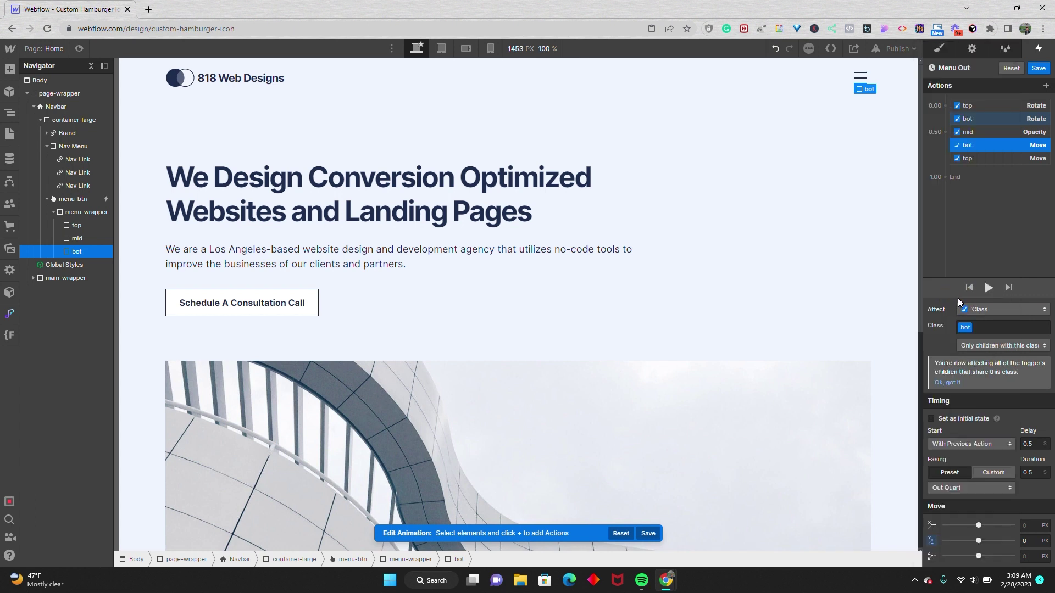
left_click(965, 159)
left_click(967, 149)
left_click(968, 134)
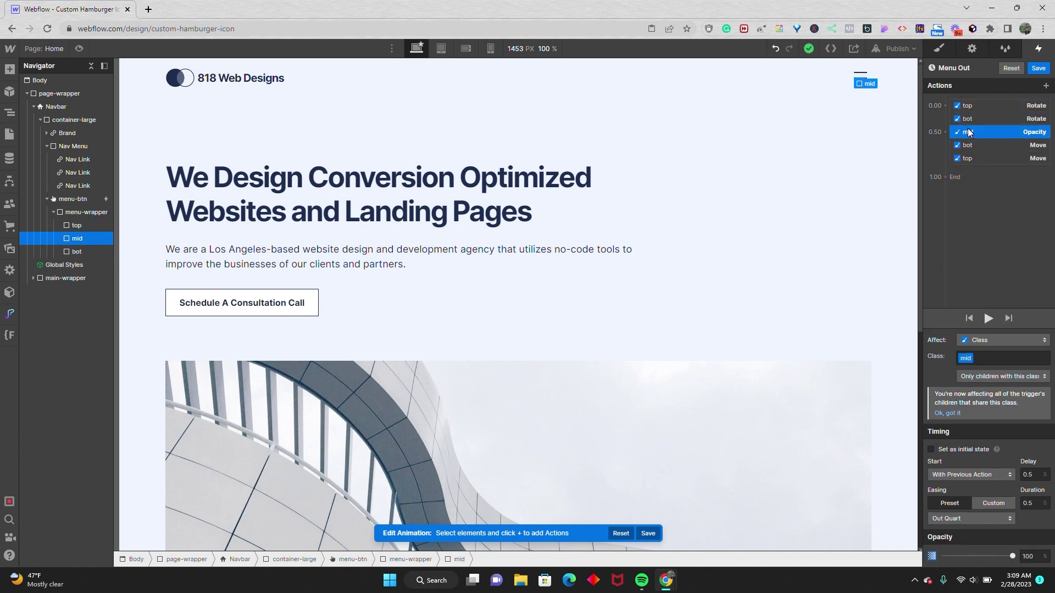
- Save Menu Out and check in Preview that the hamburger becomes an X and back
left_click(1038, 68)
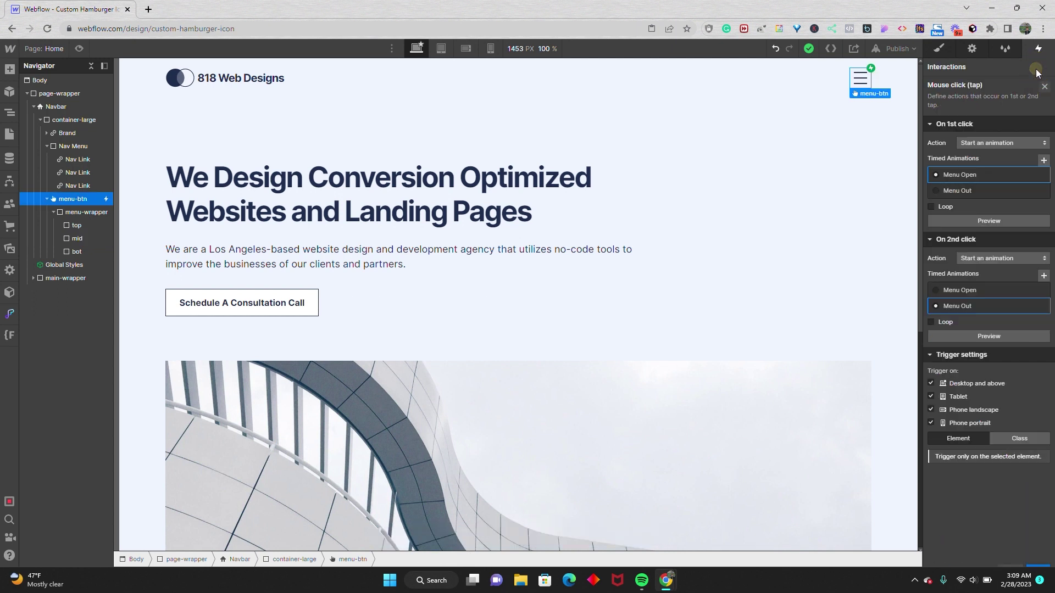
left_click(79, 48)
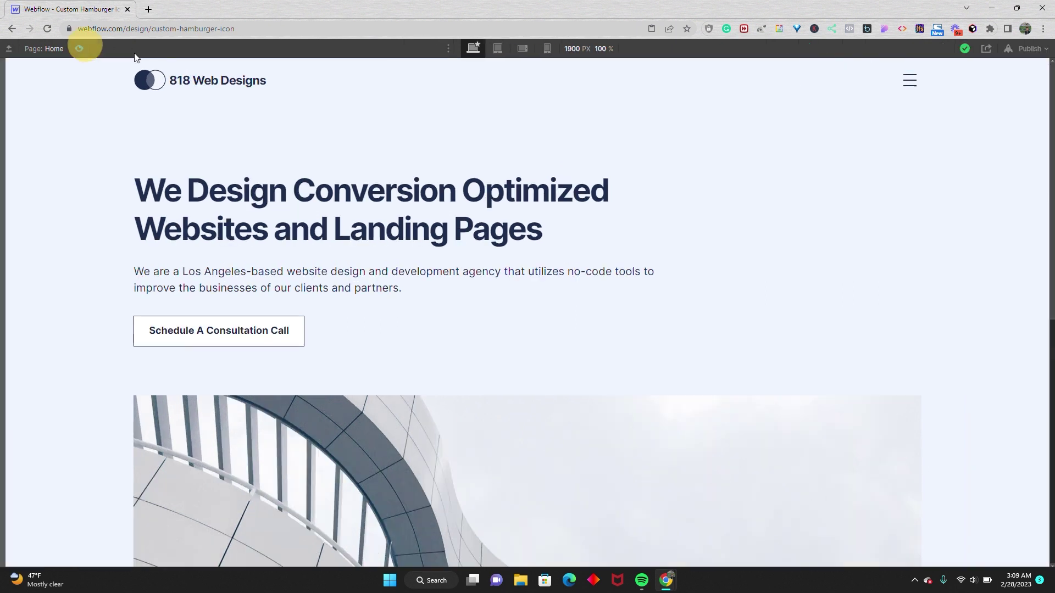
left_click(907, 89)
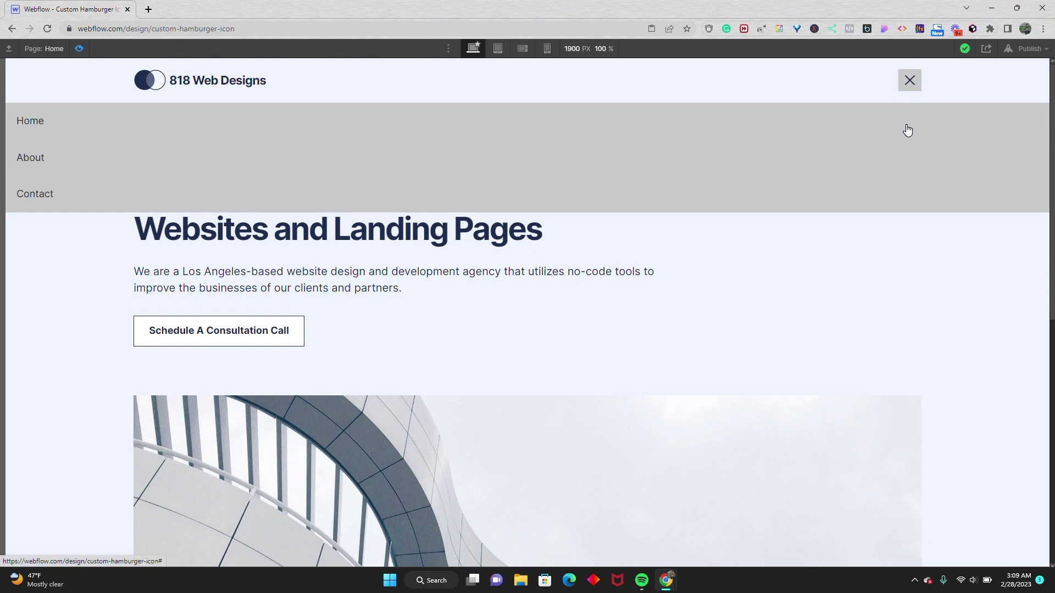
left_click(910, 80)
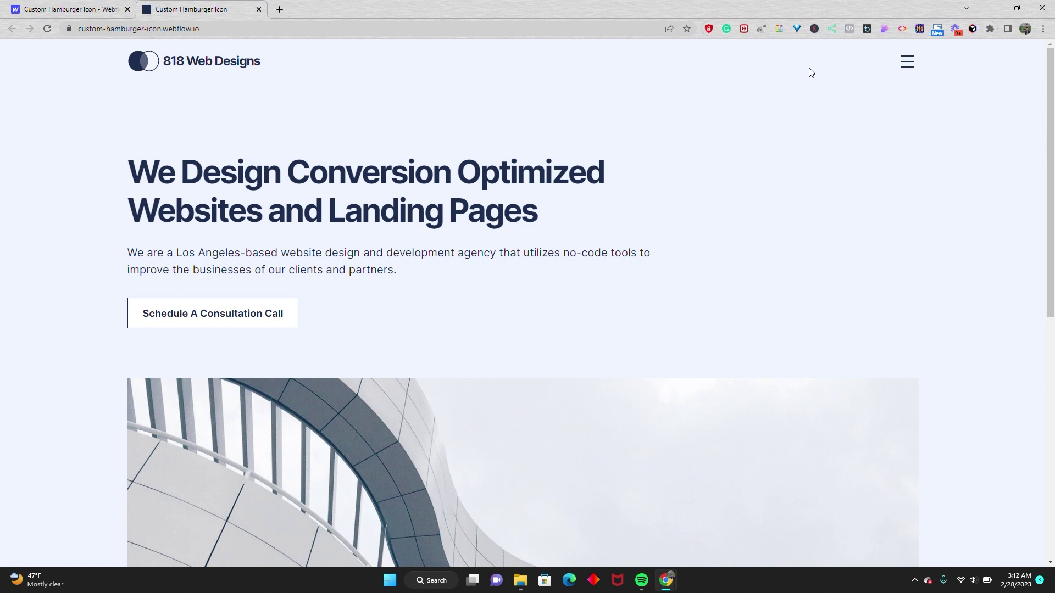
- Inspect the hamburger button on the live custom-hamburger-icon.webflow.io page in Chrome DevTools
right_click(899, 70)
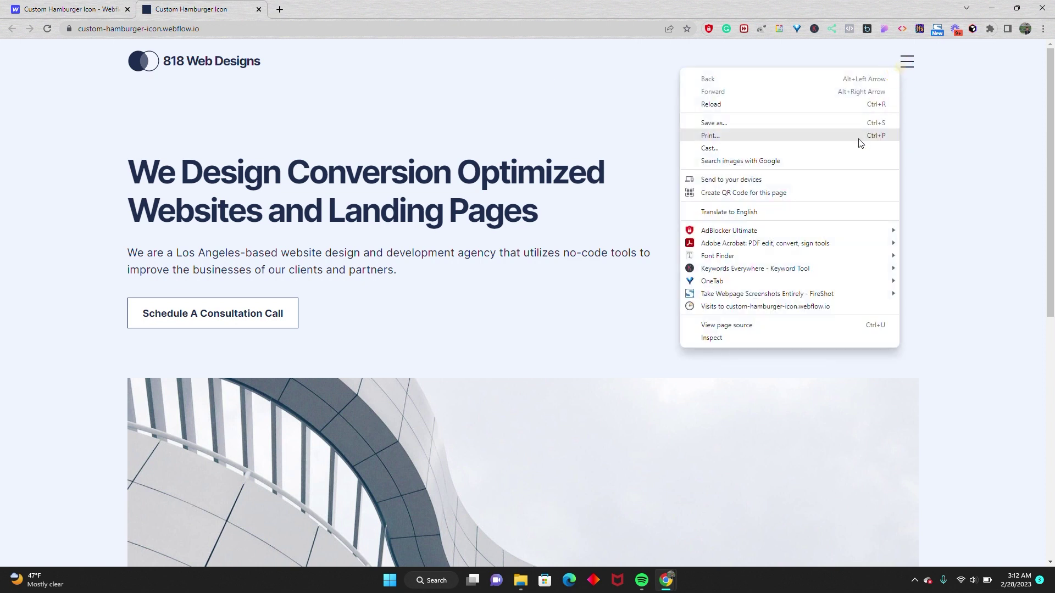
left_click(772, 336)
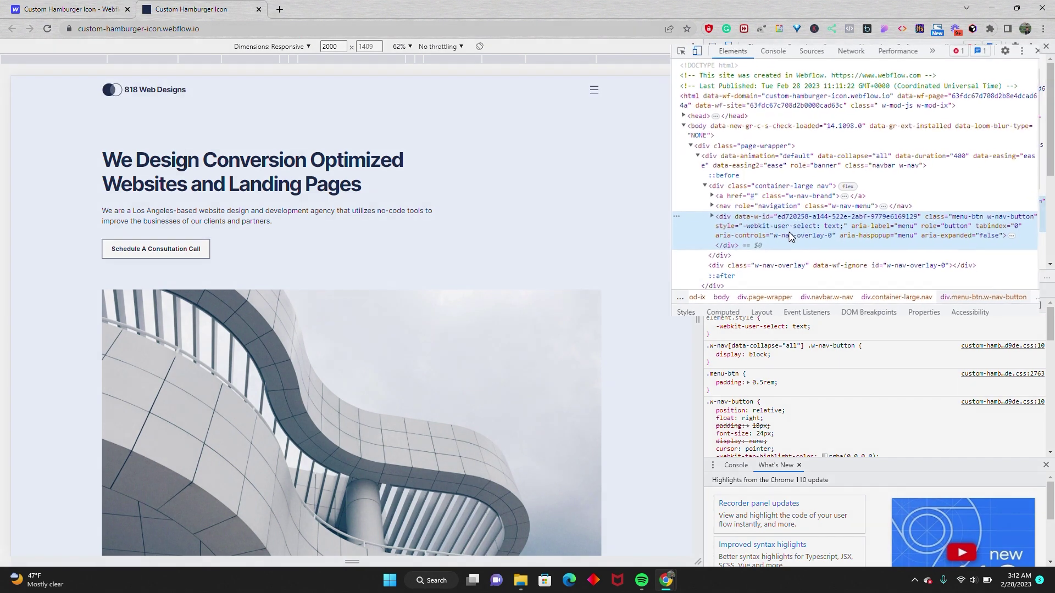